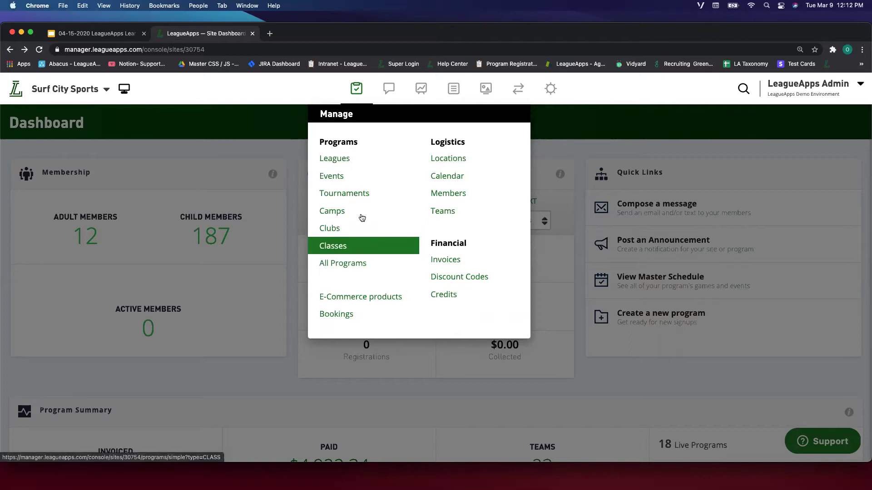
# Open the list of all programs, filter it to Completed programs and look through them
pyautogui.click(360, 260)
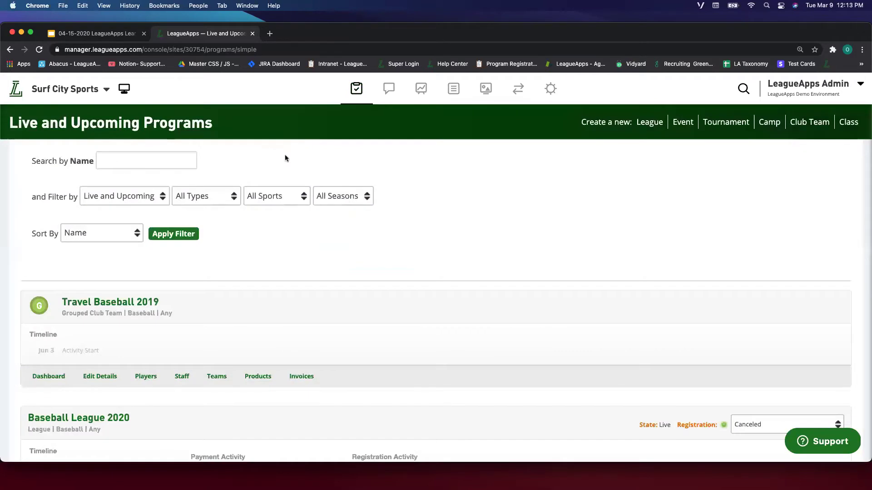
pyautogui.moveTo(362, 89)
pyautogui.click(129, 199)
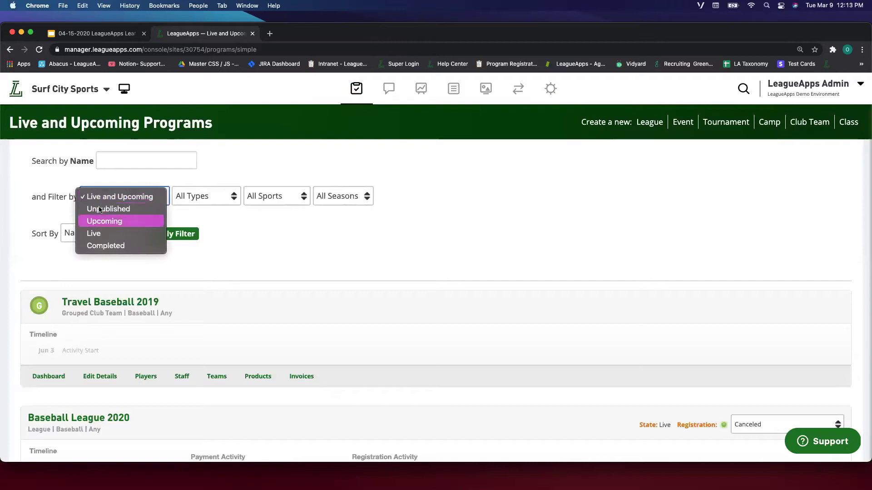
pyautogui.click(116, 245)
pyautogui.click(177, 235)
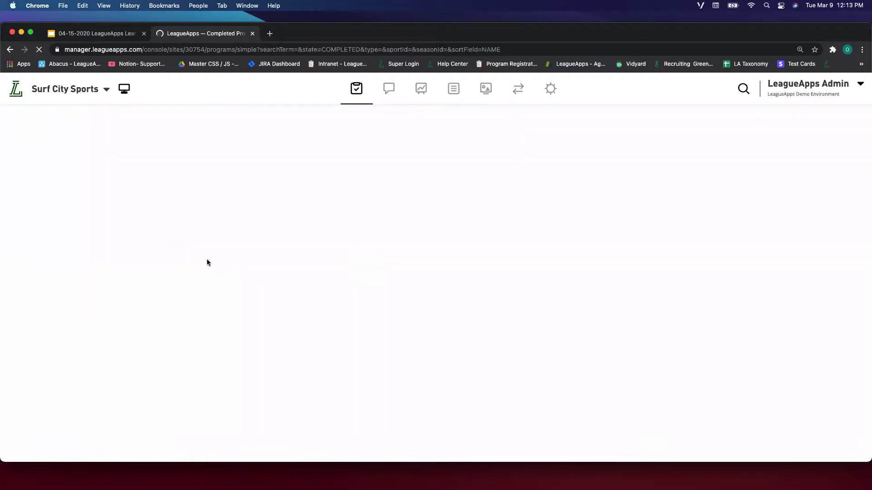
pyautogui.scroll(-3, 181, 261)
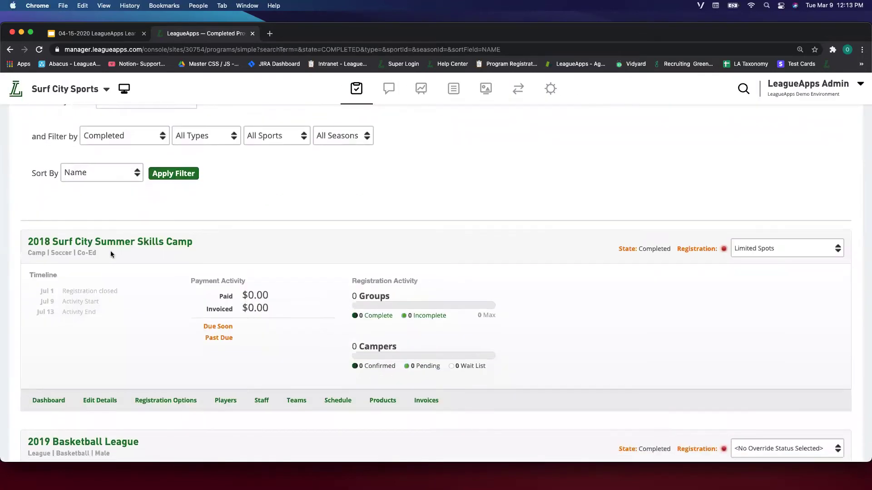
pyautogui.scroll(-10, 111, 254)
pyautogui.scroll(10, 110, 251)
# Return to the Surf City Sports site dashboard
pyautogui.click(356, 90)
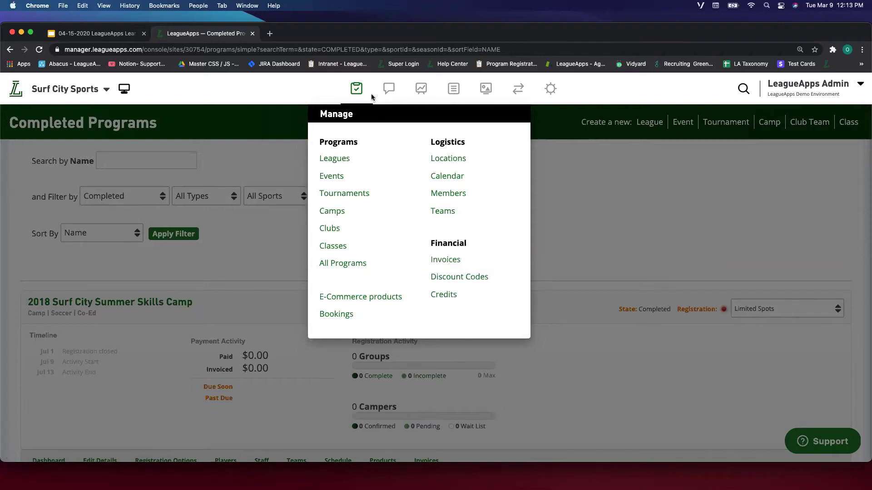
pyautogui.moveTo(388, 92)
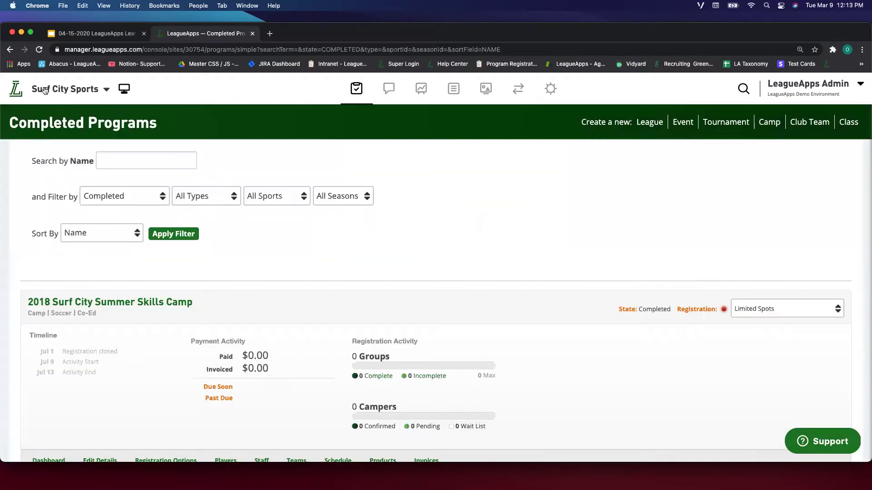
pyautogui.click(44, 91)
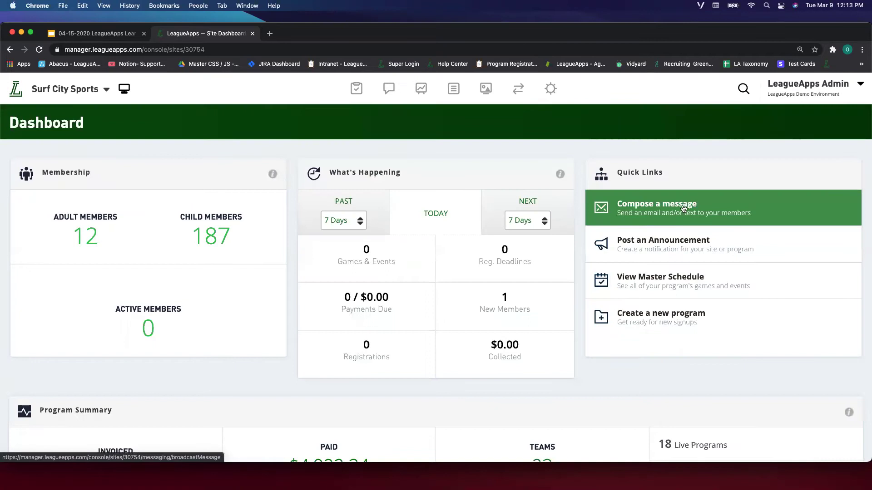
# Open the list of all sent emails and look over the available messaging and reporting options
pyautogui.moveTo(389, 89)
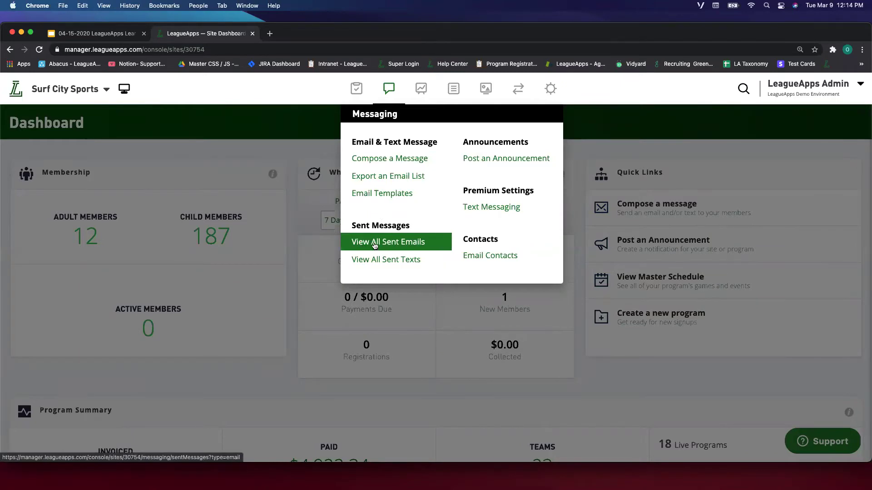
pyautogui.click(394, 247)
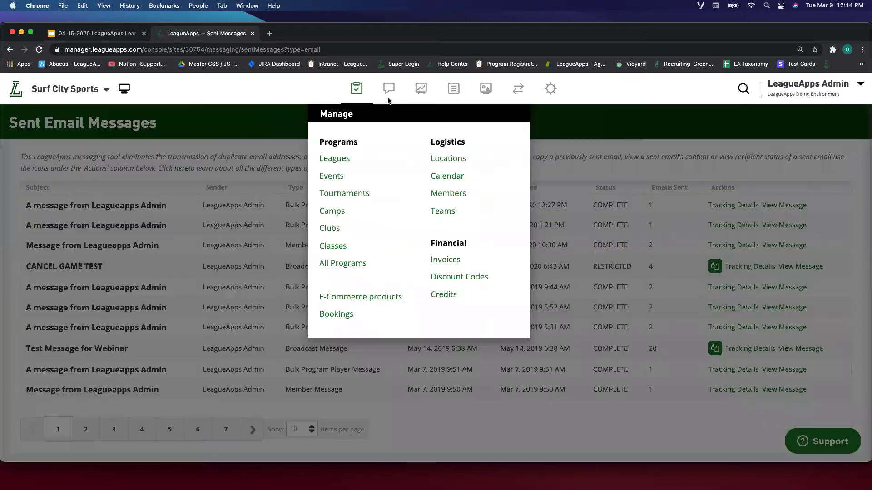
pyautogui.moveTo(389, 122)
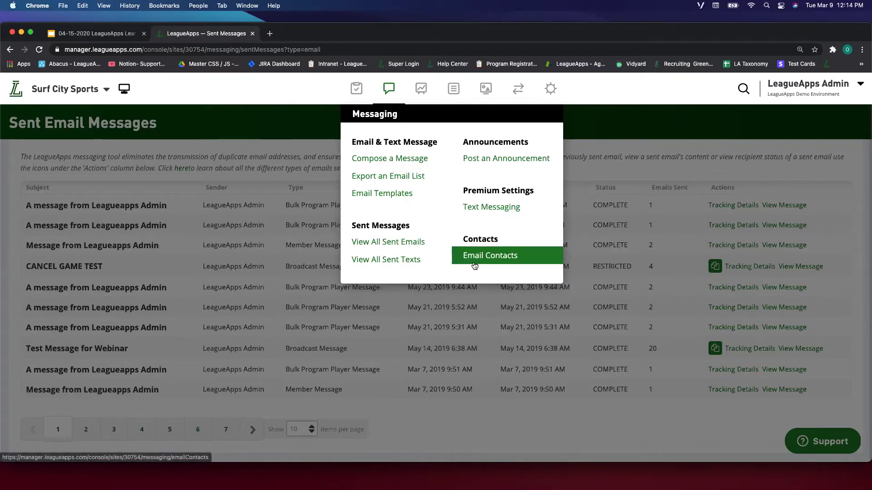
pyautogui.moveTo(425, 81)
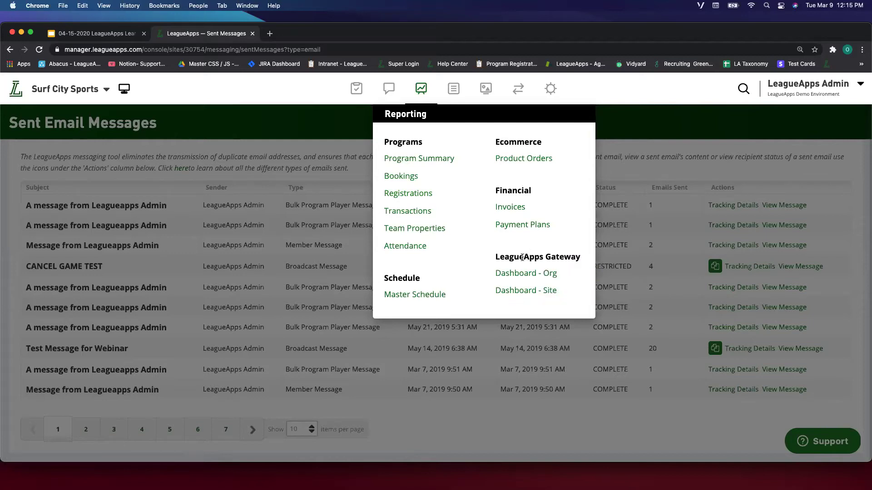
# Open the list of the site's content pages and look through the default pages
pyautogui.moveTo(446, 93)
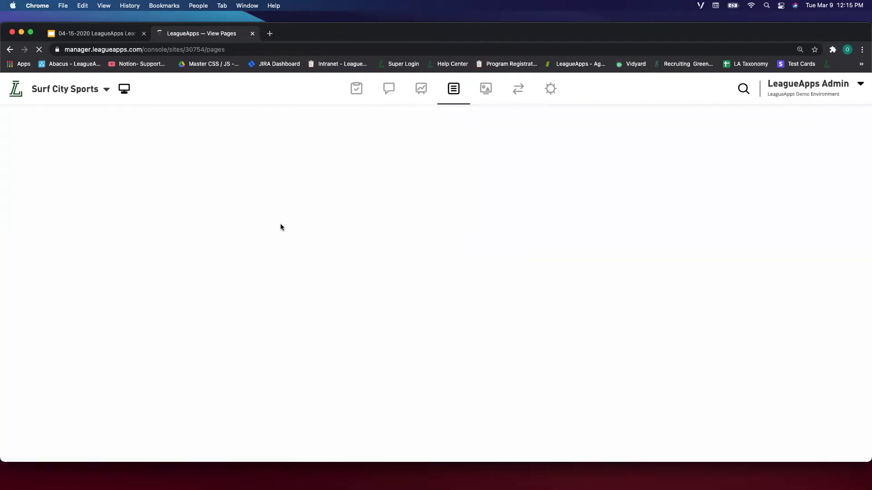
pyautogui.scroll(-5, 281, 227)
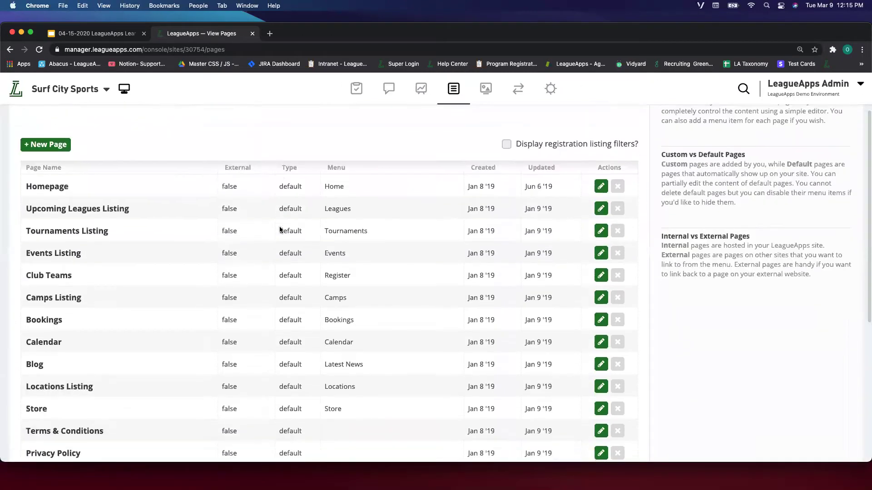
pyautogui.scroll(3, 291, 199)
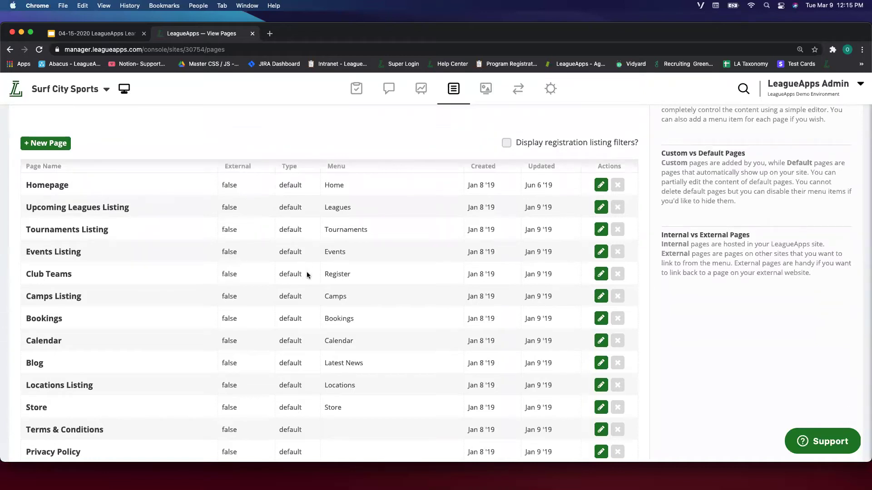
pyautogui.scroll(-3, 308, 273)
pyautogui.scroll(6, 272, 227)
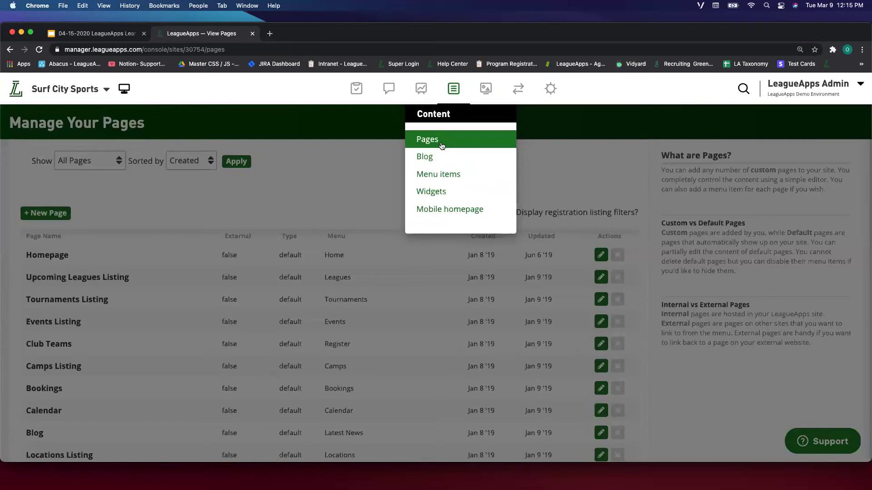
# Open the site's menu items and look over their order, labels and active settings
pyautogui.click(450, 177)
pyautogui.scroll(-1, 209, 224)
pyautogui.scroll(2, 265, 230)
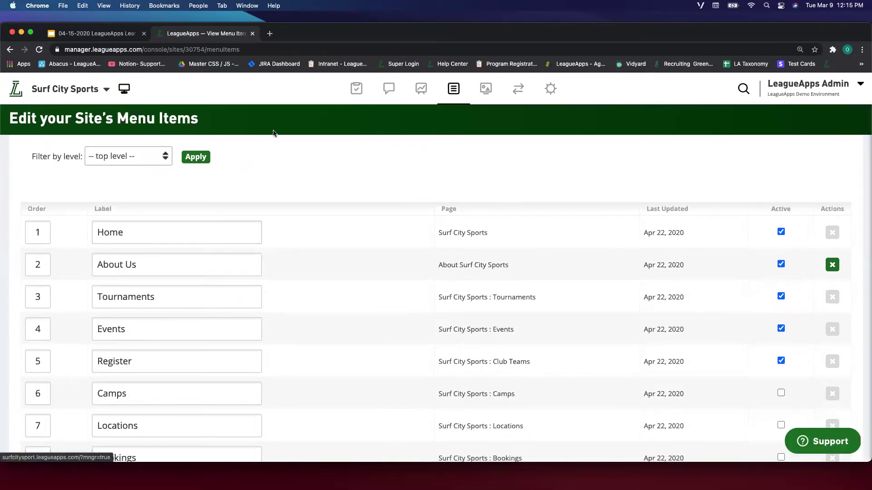
# View the public Surf City Sports site and compare its navigation bar with the order of the menu items
pyautogui.click(127, 91)
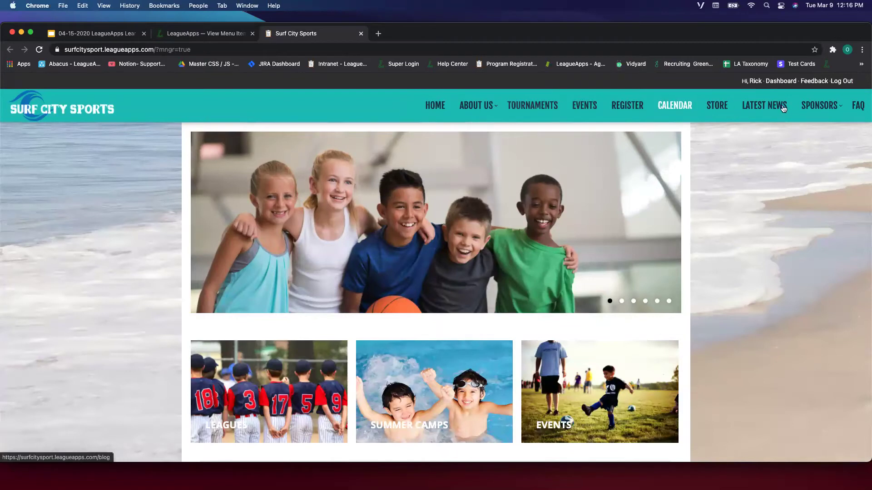
pyautogui.moveTo(494, 107)
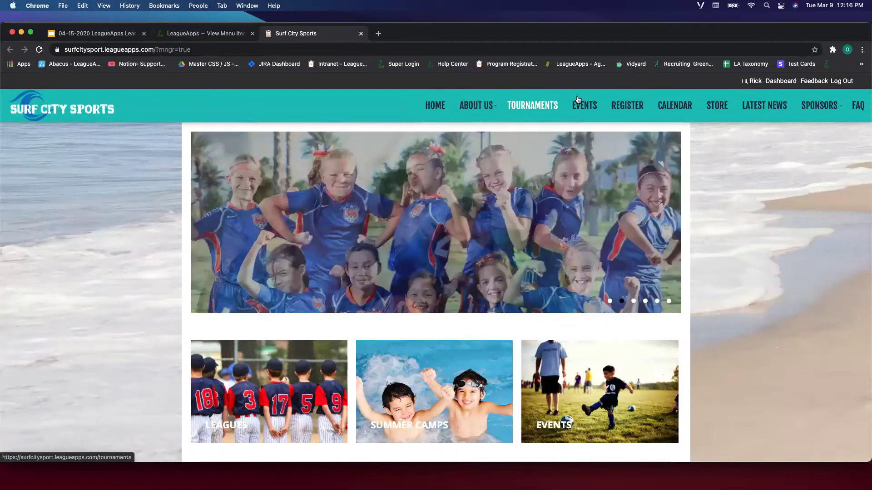
pyautogui.click(207, 33)
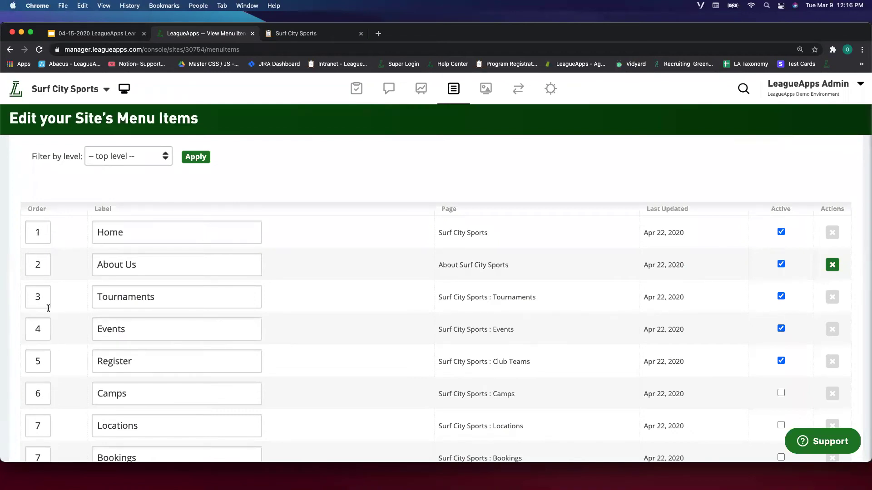
pyautogui.click(293, 34)
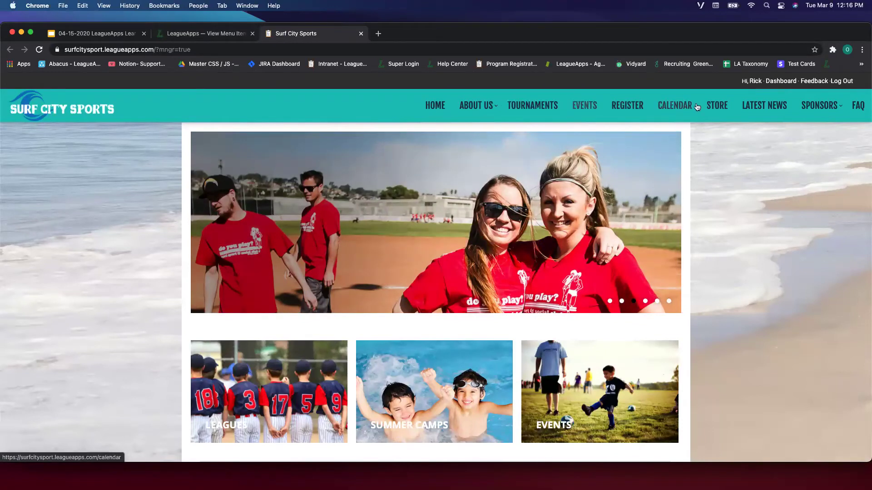
pyautogui.click(214, 35)
# Open the website widgets and look through the Login Form and Registration Listings embed options
pyautogui.moveTo(455, 88)
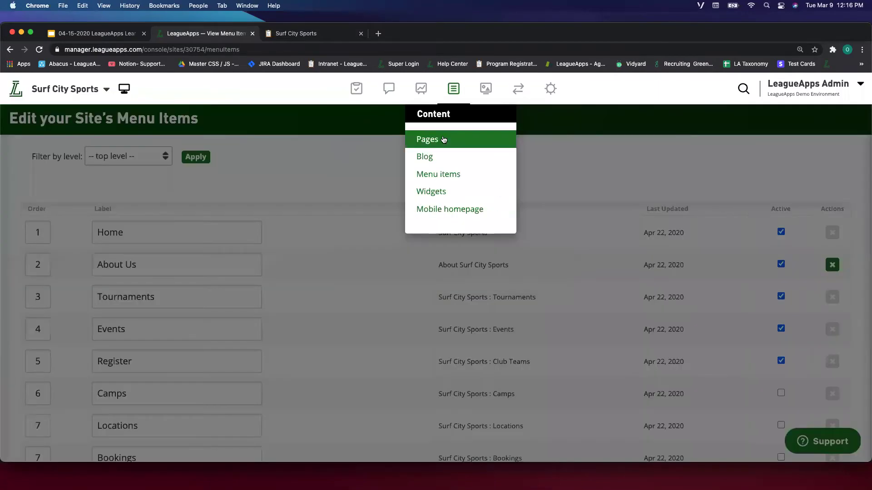
pyautogui.click(450, 191)
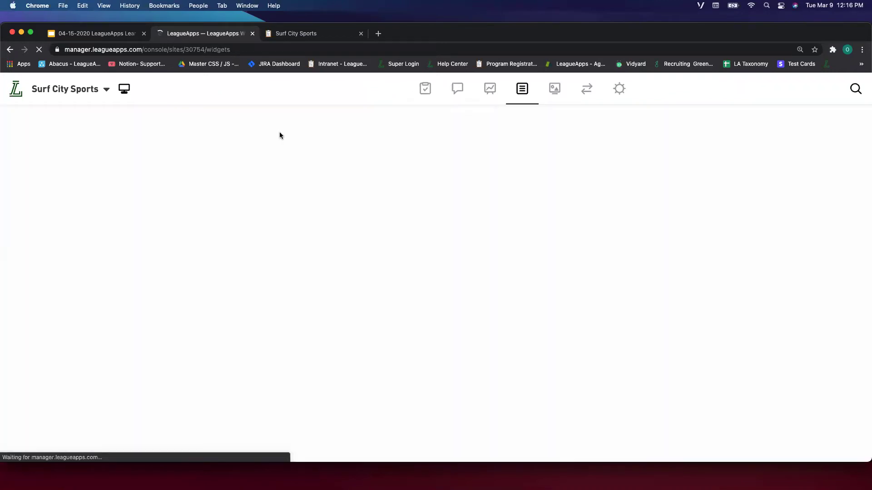
pyautogui.scroll(-1, 282, 249)
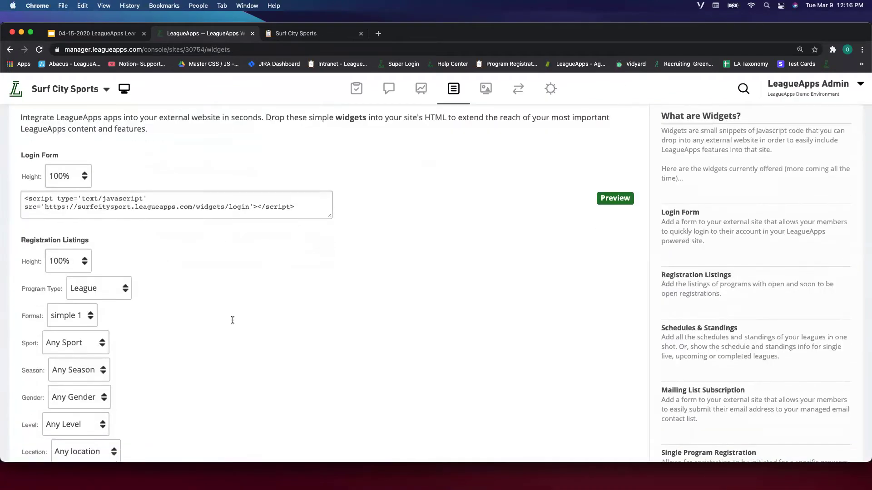
pyautogui.scroll(-2, 331, 220)
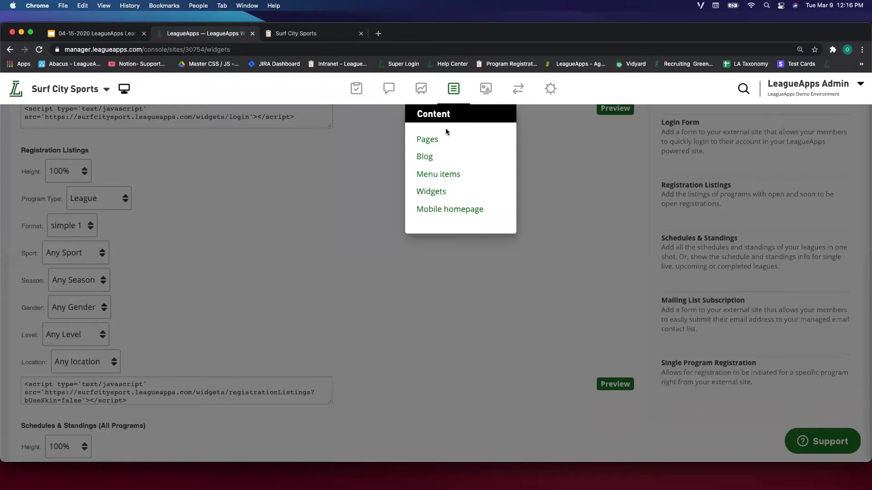
# Open the mobile homepage content for editing, look through its settings and check the public site
pyautogui.click(449, 209)
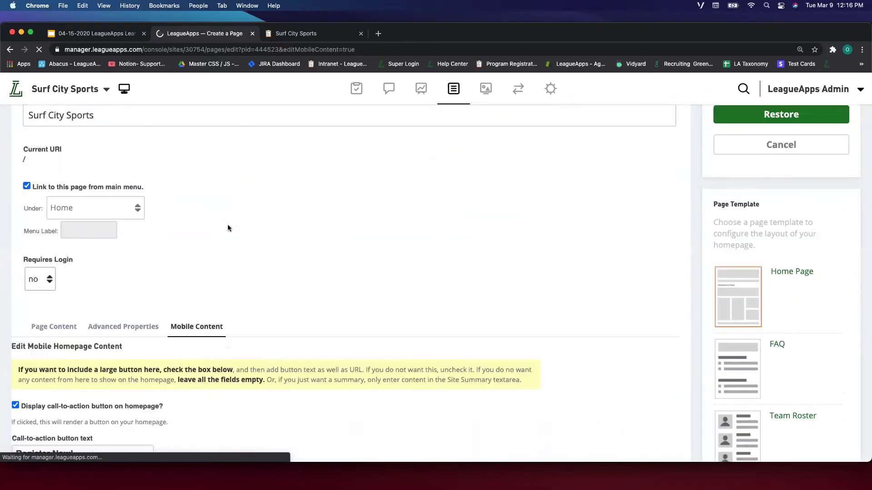
pyautogui.scroll(-15, 188, 381)
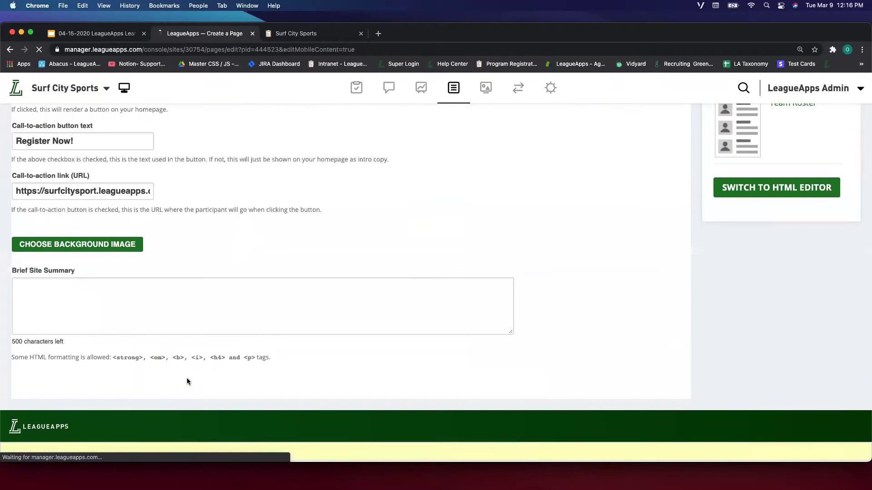
pyautogui.moveTo(453, 93)
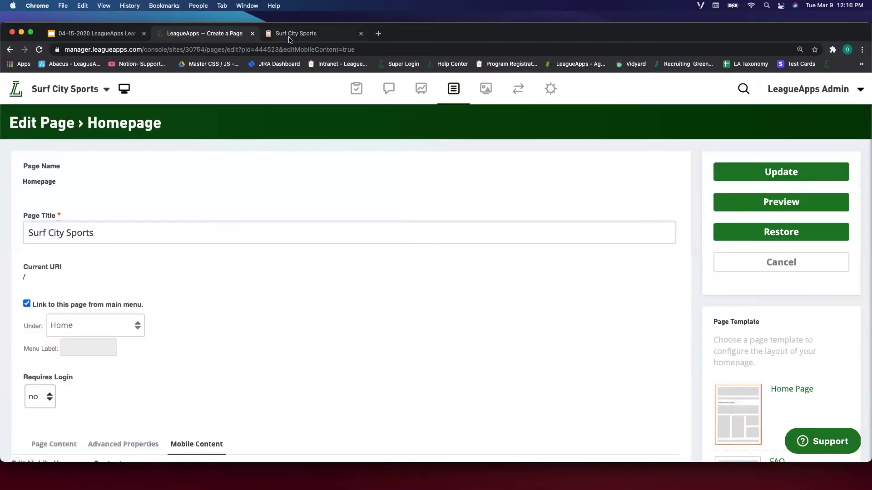
pyautogui.click(291, 34)
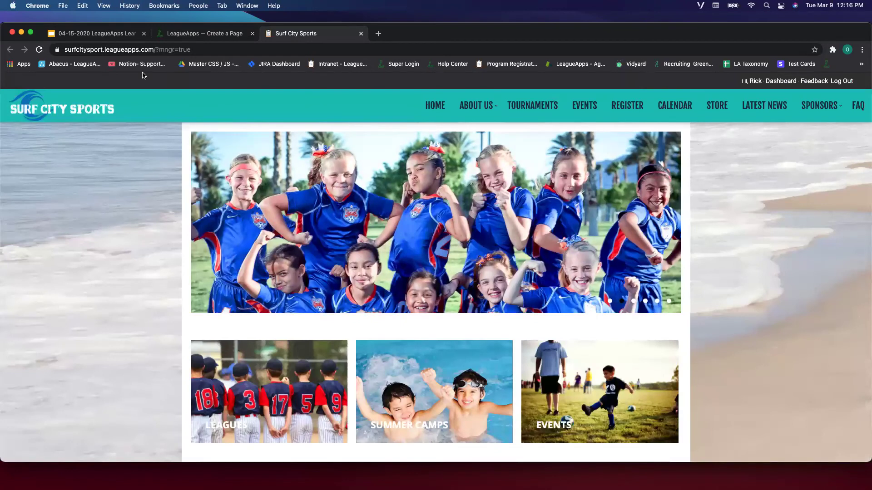
pyautogui.click(217, 37)
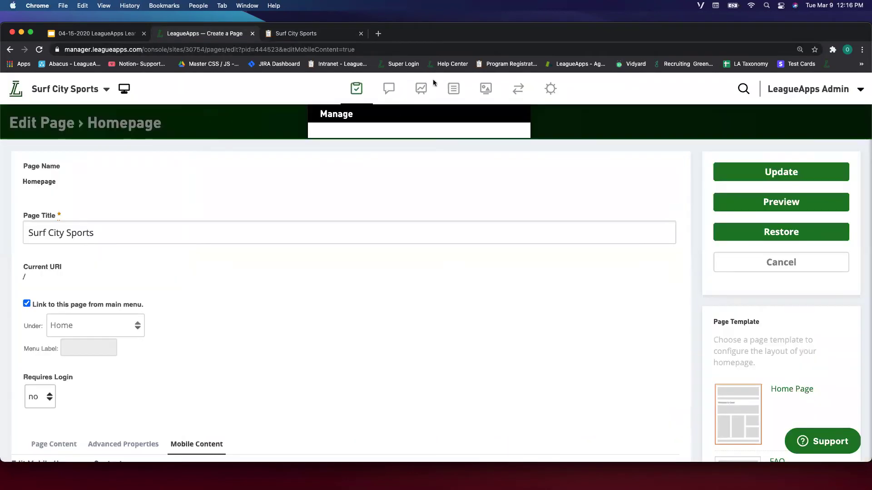
# Open the site's Theme Editor and expand its design settings
pyautogui.moveTo(499, 91)
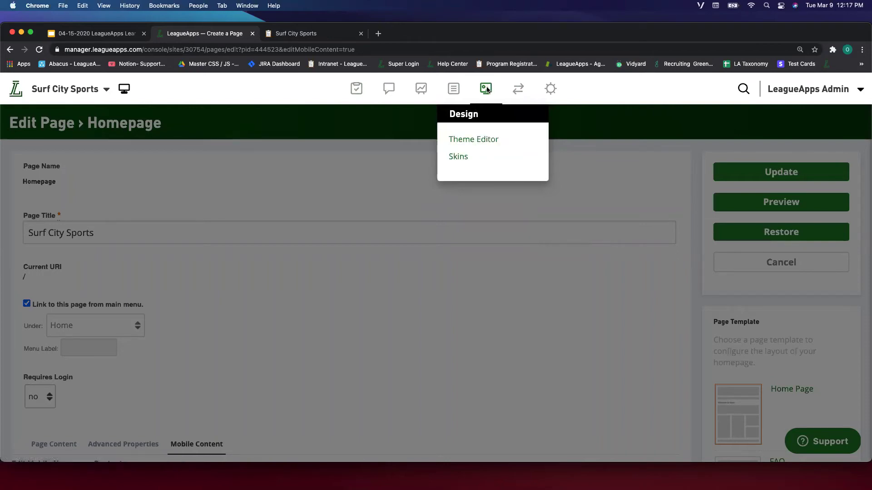
pyautogui.click(483, 139)
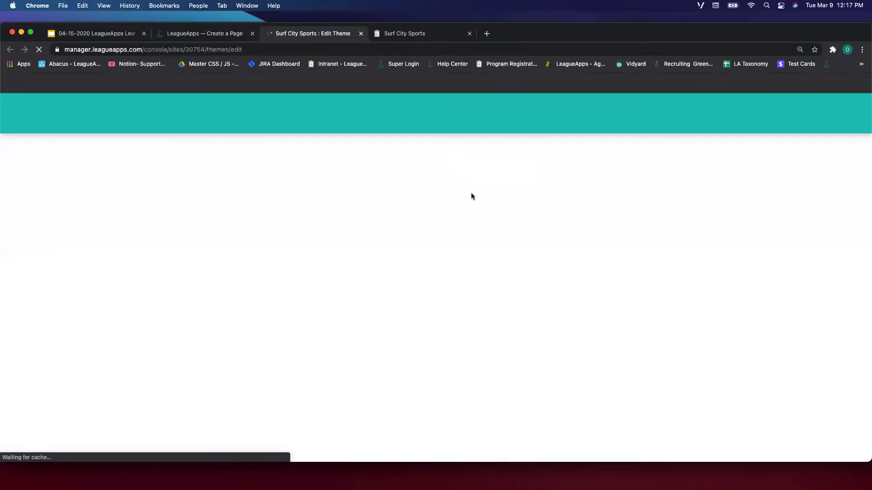
pyautogui.click(857, 85)
pyautogui.click(857, 85)
pyautogui.click(859, 86)
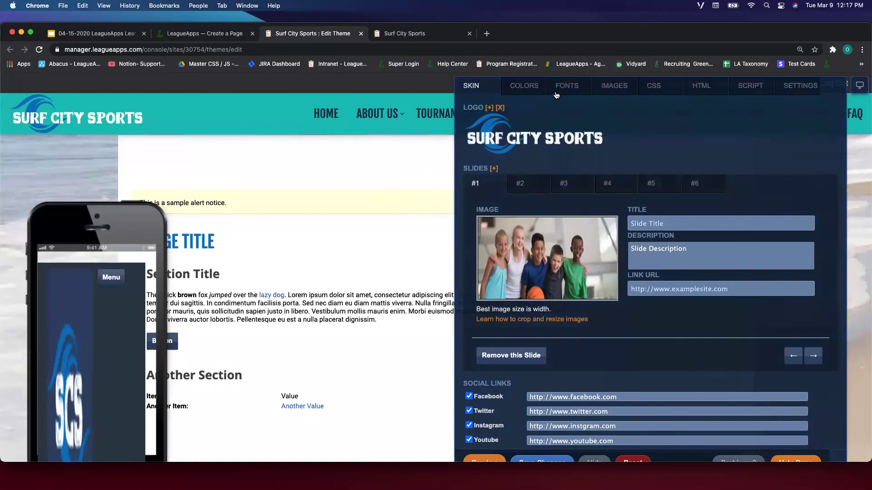
# Look through the theme's font, image and skin settings and compare them with the public site's homepage
pyautogui.click(557, 93)
pyautogui.click(599, 91)
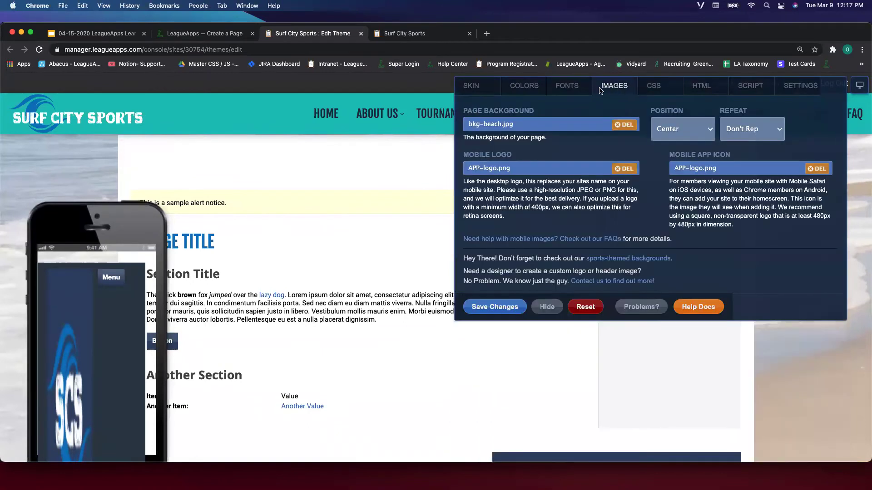
pyautogui.click(471, 91)
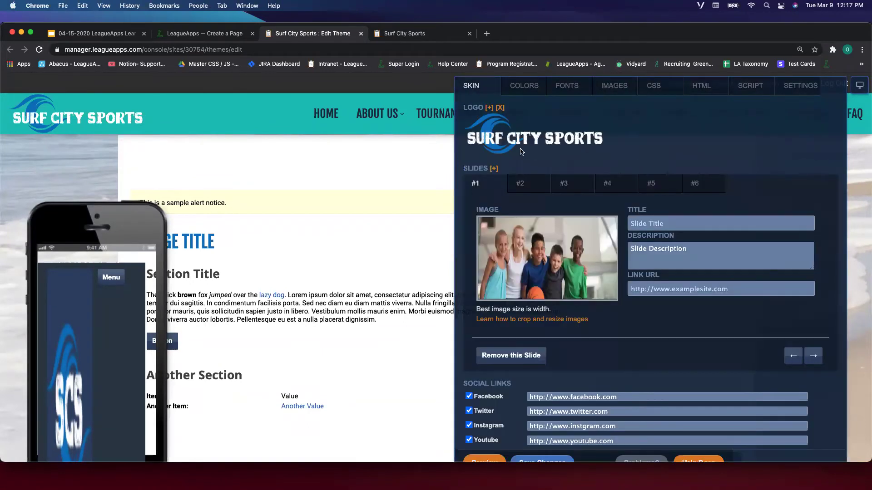
pyautogui.click(436, 39)
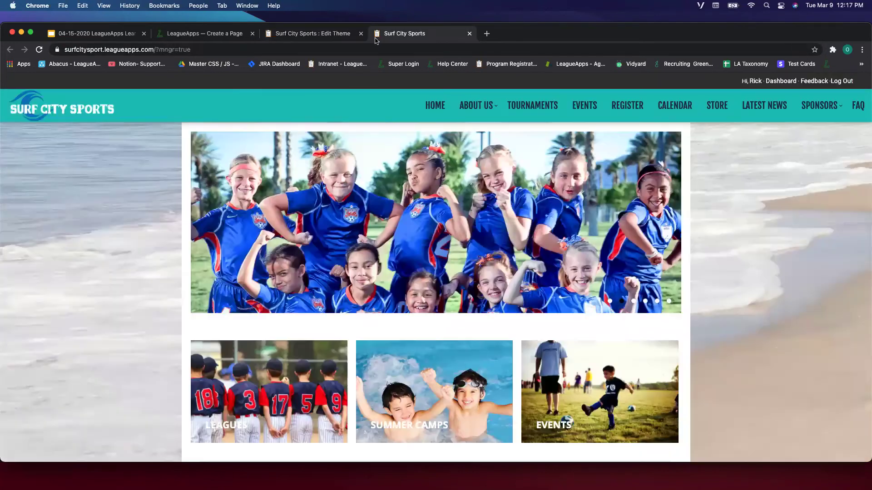
# Switch back to the management console and open the Integration Center, followed by the API settings page
pyautogui.click(205, 35)
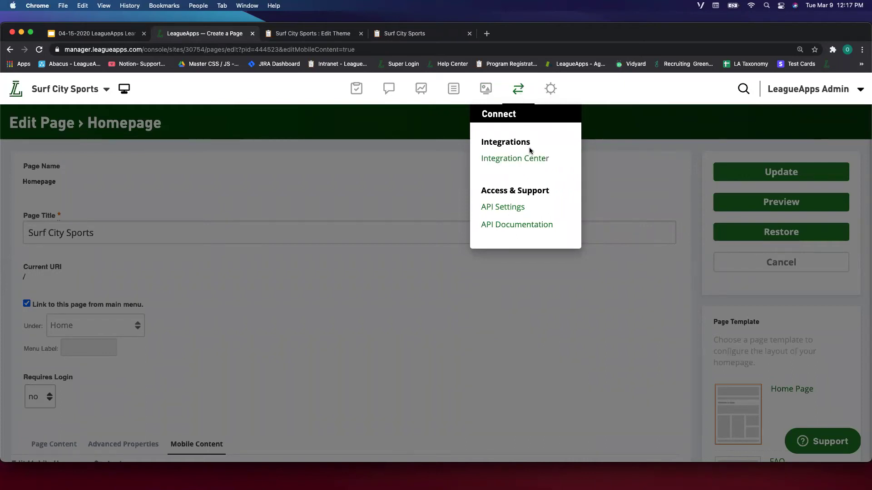
pyautogui.click(519, 159)
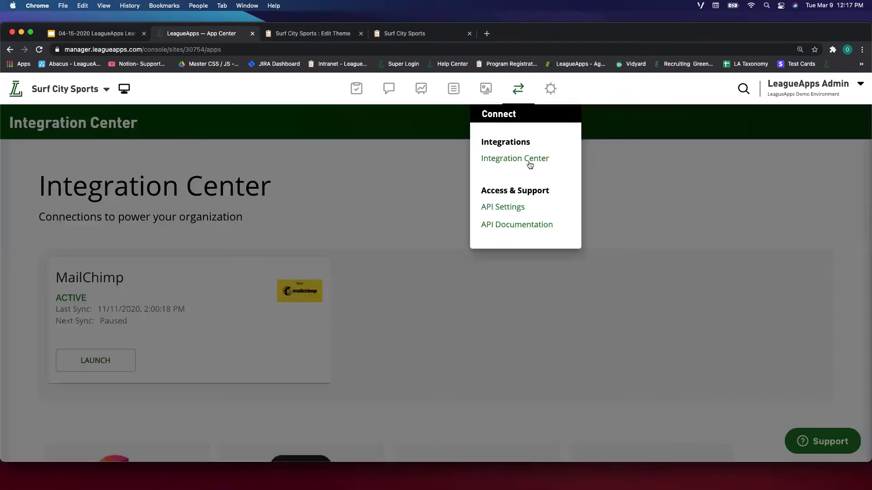
pyautogui.click(511, 200)
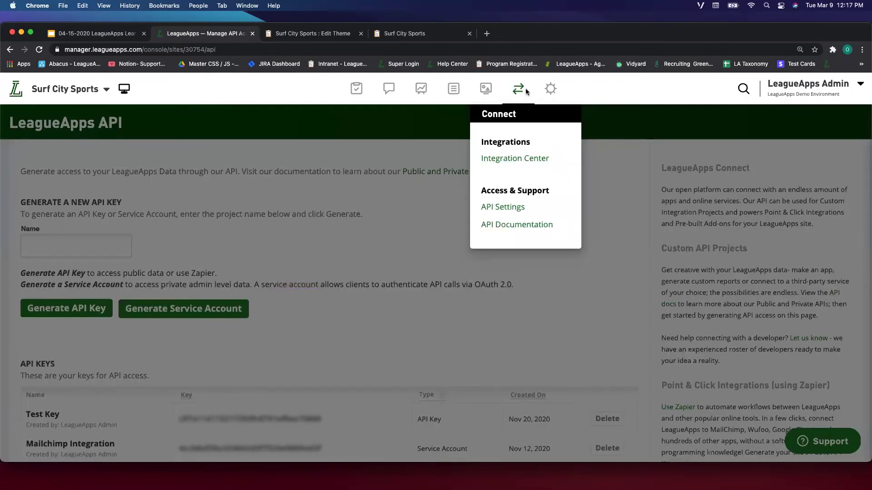
pyautogui.moveTo(554, 91)
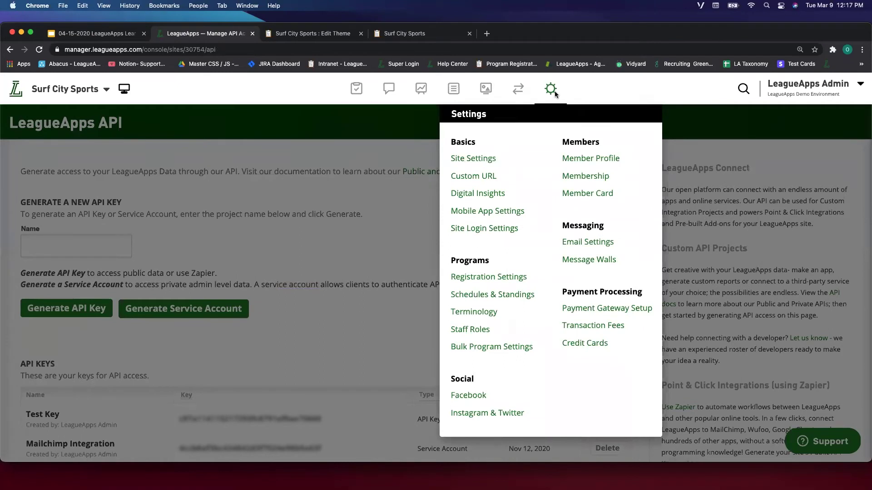
pyautogui.moveTo(517, 93)
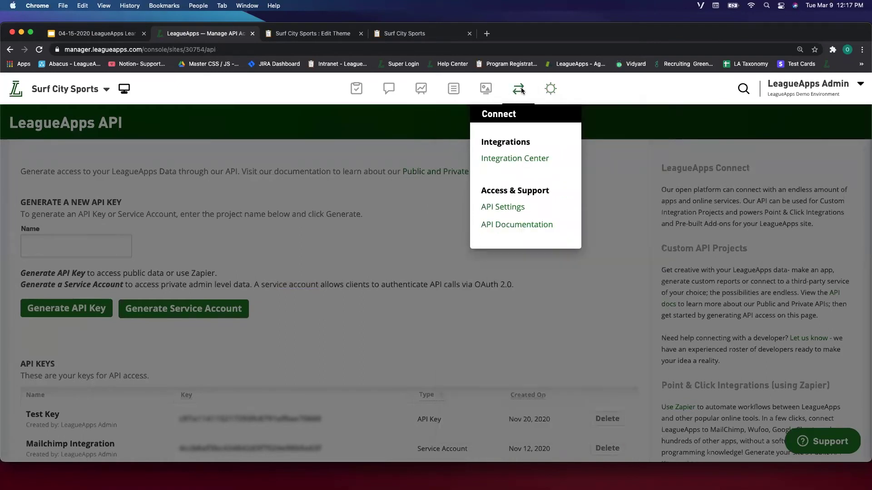
# Reopen the Integration Center and look through the MailChimp connection and the available partner integrations
pyautogui.click(521, 156)
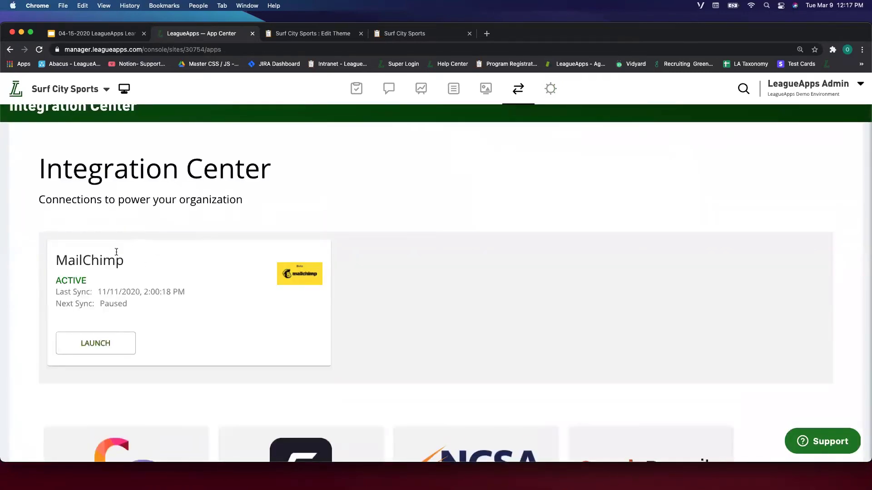
pyautogui.scroll(-5, 126, 257)
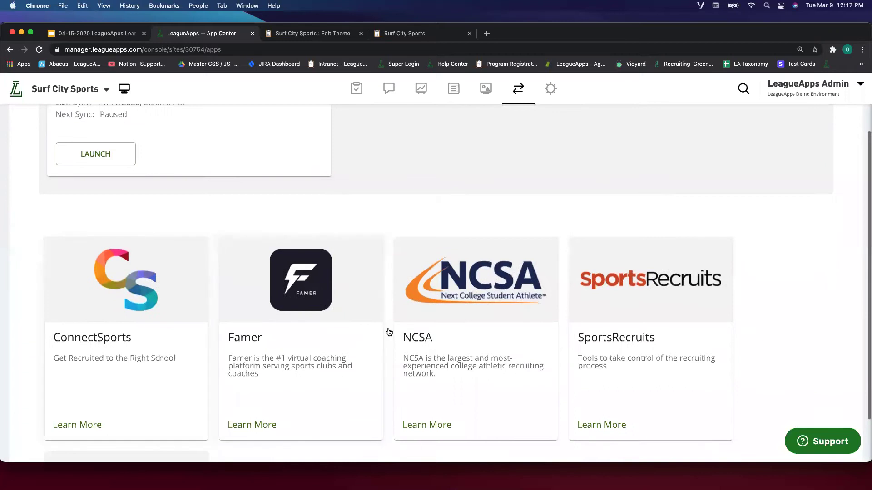
pyautogui.scroll(3, 436, 170)
pyautogui.scroll(-4, 299, 338)
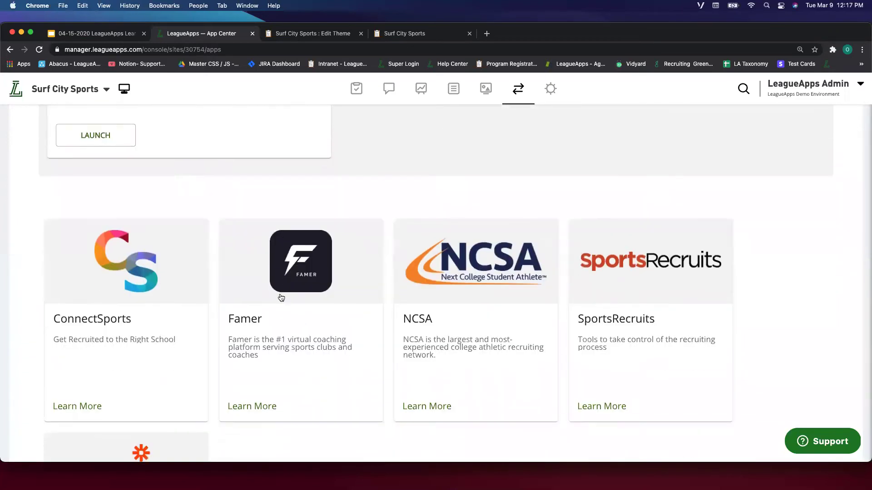
pyautogui.scroll(4, 305, 323)
# Check the categories of site settings available and return to the Surf City Sports dashboard
pyautogui.click(551, 88)
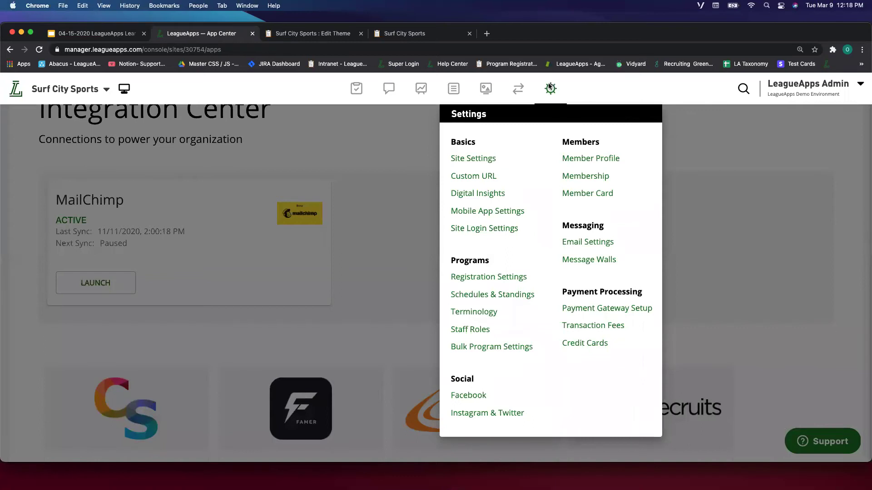
pyautogui.click(551, 88)
pyautogui.click(550, 89)
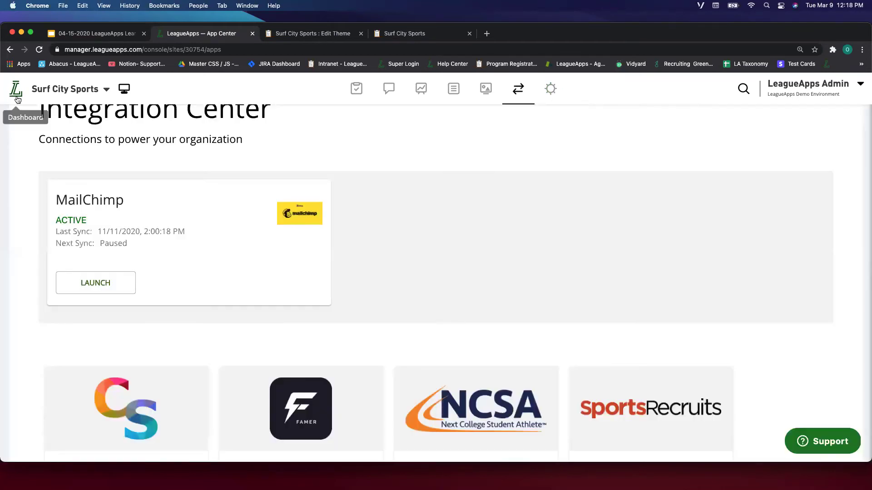
pyautogui.click(16, 88)
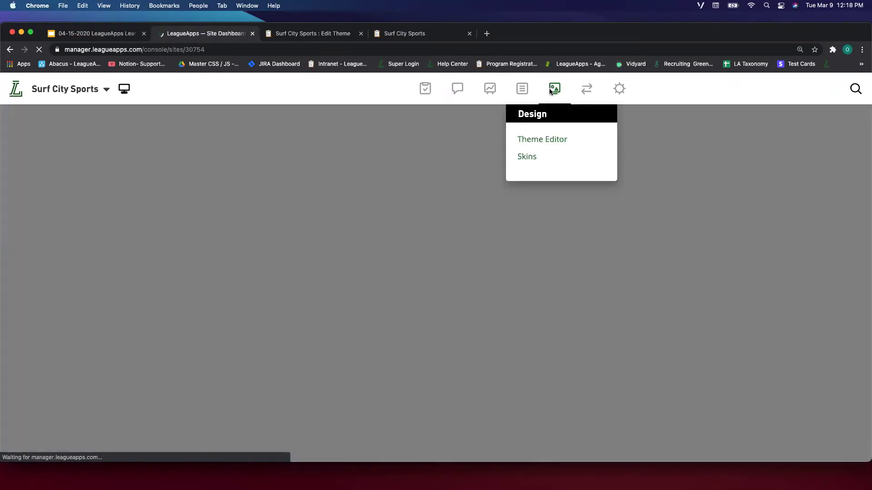
# Open the basic Site Settings and look through the site mode, name, time zone, sales tax and email permission options
pyautogui.moveTo(550, 89)
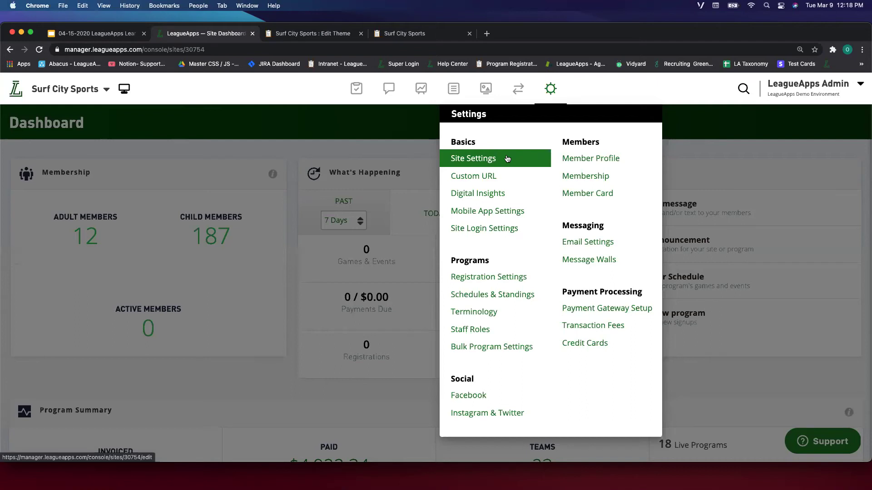
pyautogui.click(499, 160)
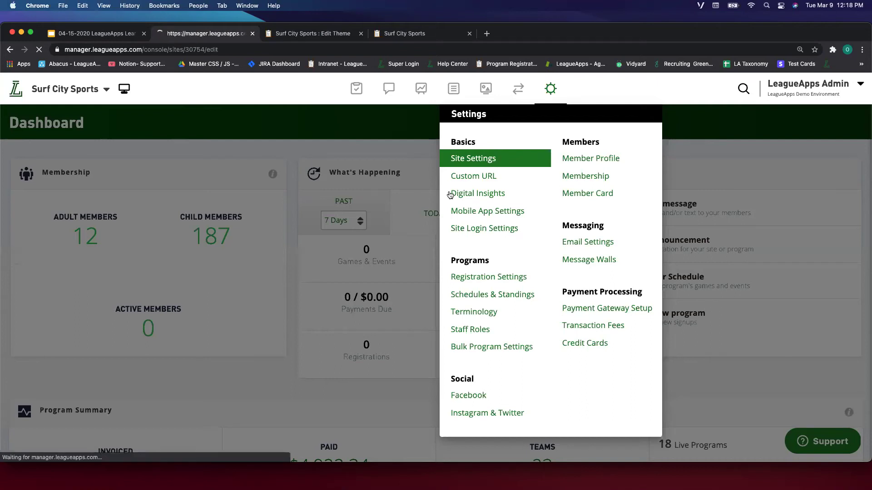
pyautogui.scroll(-15, 229, 278)
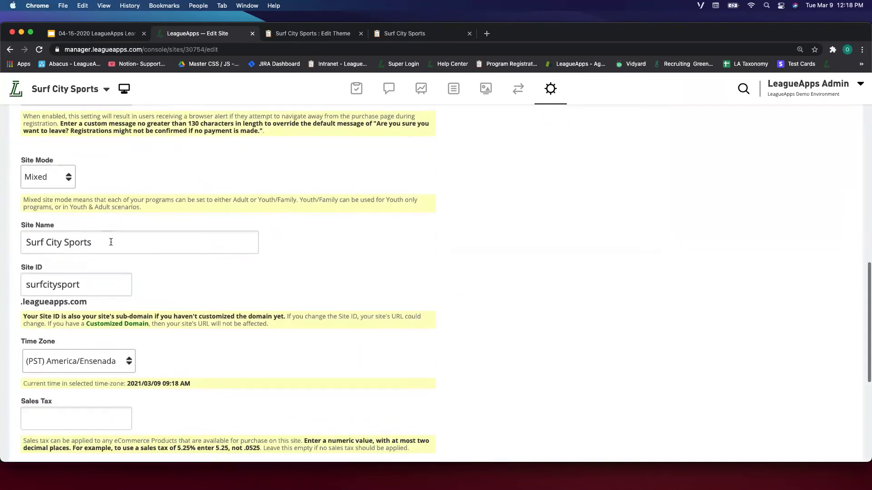
pyautogui.scroll(-4, 34, 219)
pyautogui.scroll(-3, 104, 260)
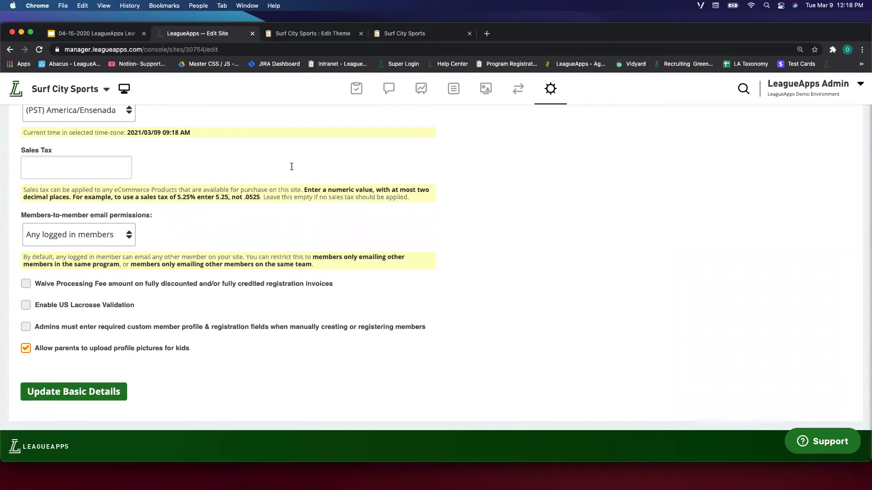
# Open the default registration settings for programs, check the Waivers and Form Fields sections, and return to Options
pyautogui.click(541, 96)
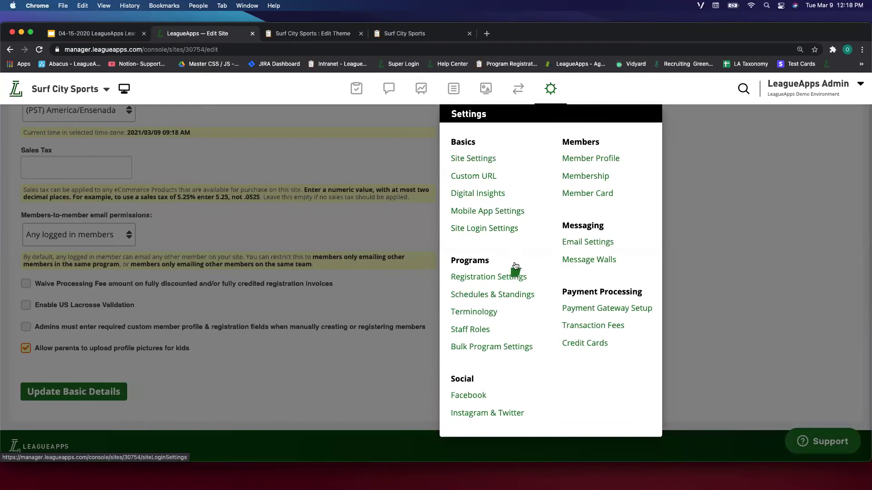
pyautogui.click(484, 286)
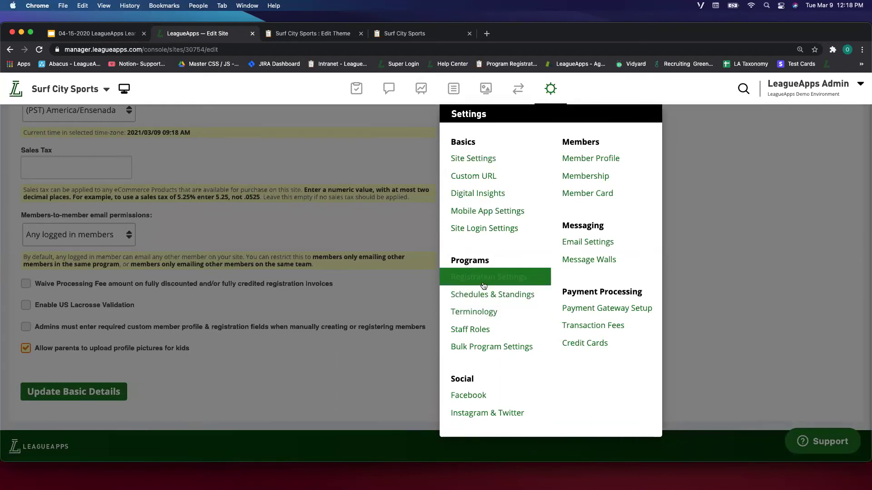
pyautogui.click(454, 281)
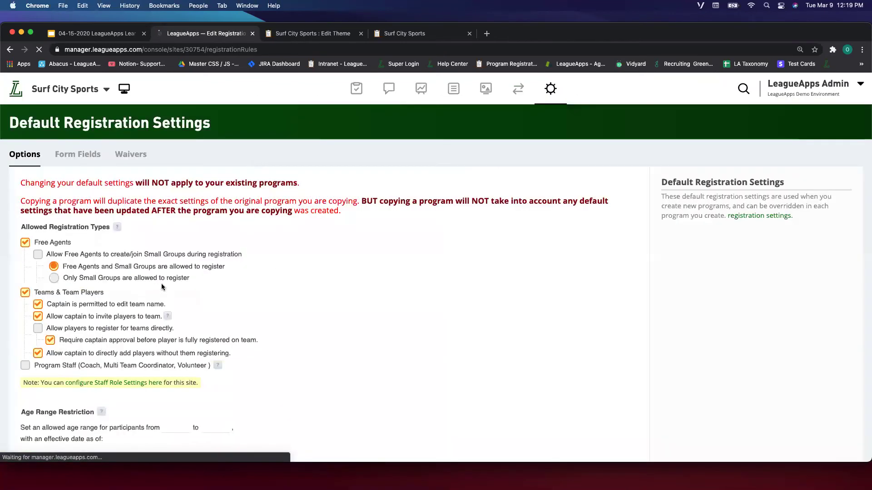
pyautogui.click(128, 158)
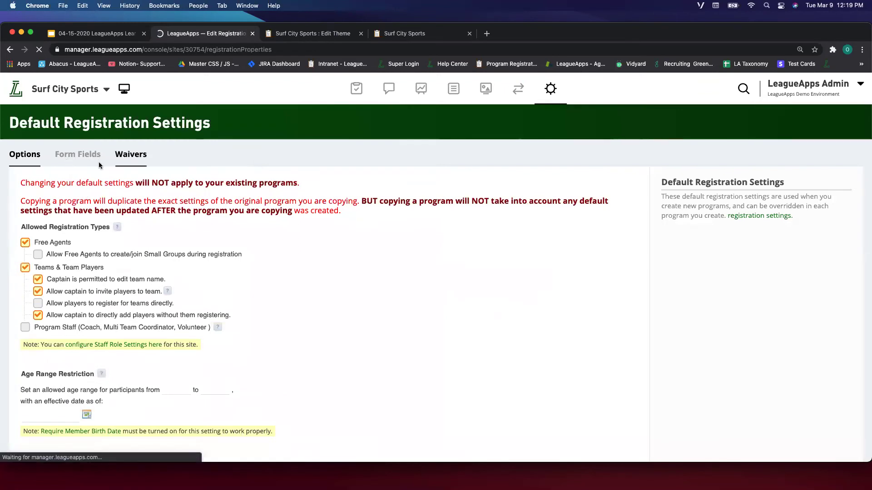
pyautogui.click(29, 159)
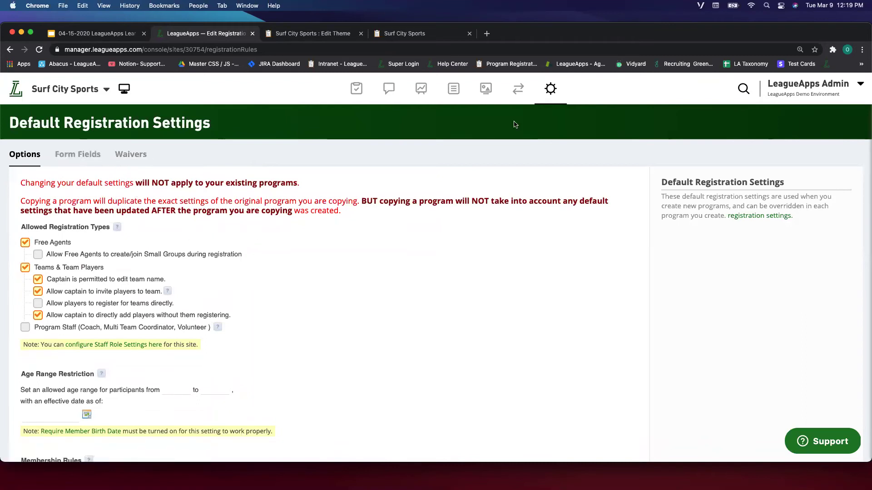
# Look through the default registration types, age range and membership rules, visit the form fields briefly, and return to Options
pyautogui.moveTo(553, 96)
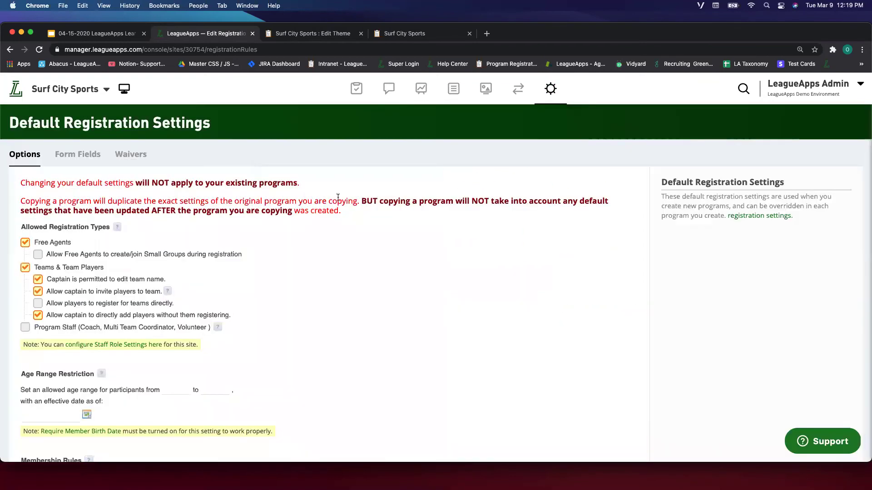
pyautogui.scroll(-3, 178, 345)
pyautogui.scroll(-5, 179, 346)
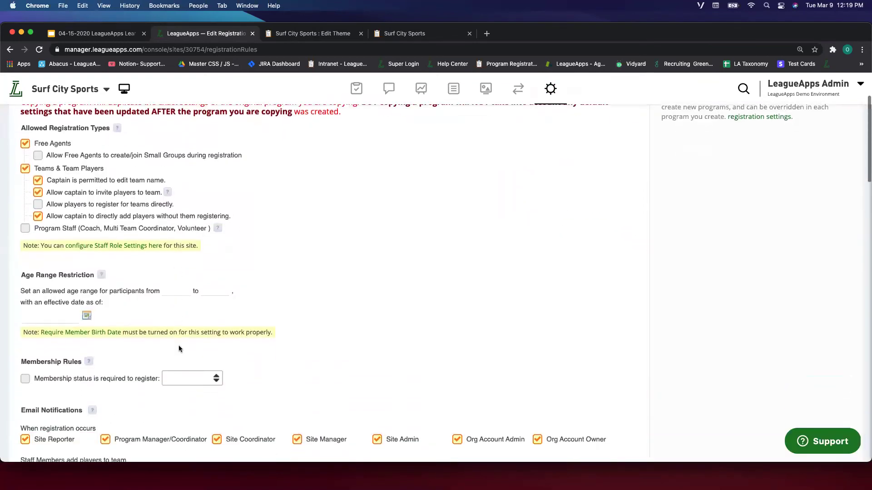
pyautogui.scroll(8, 179, 346)
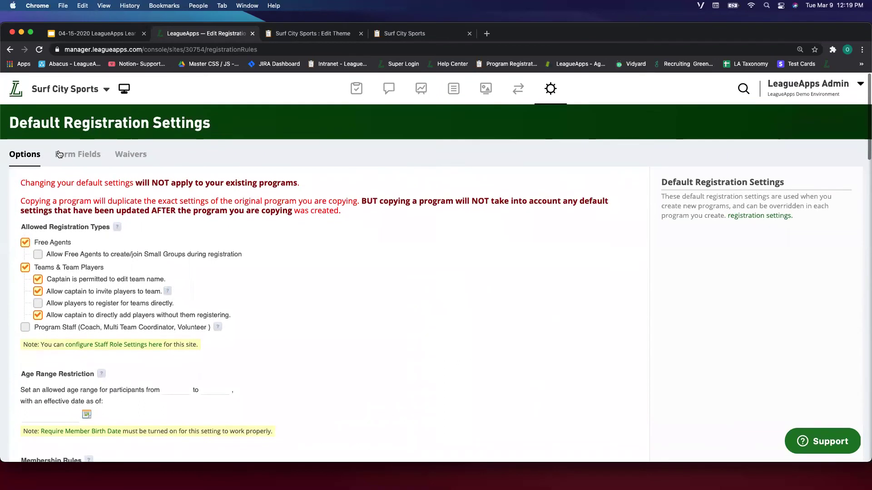
pyautogui.click(78, 151)
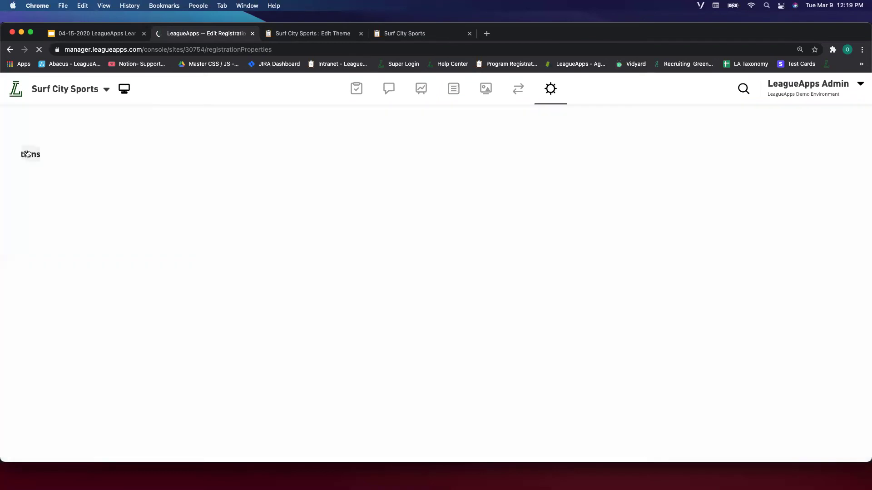
pyautogui.click(26, 153)
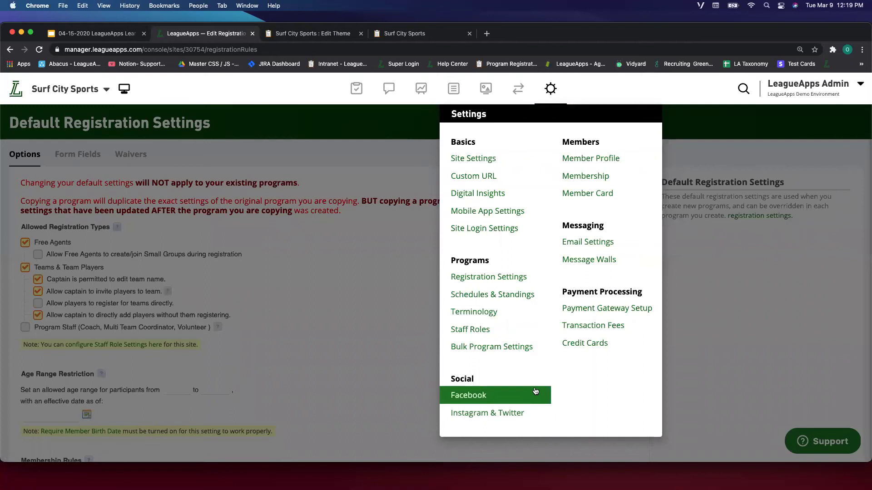
# Open the Member Profile settings and examine the basic field settings, custom form fields and list of standard profile fields
pyautogui.click(590, 157)
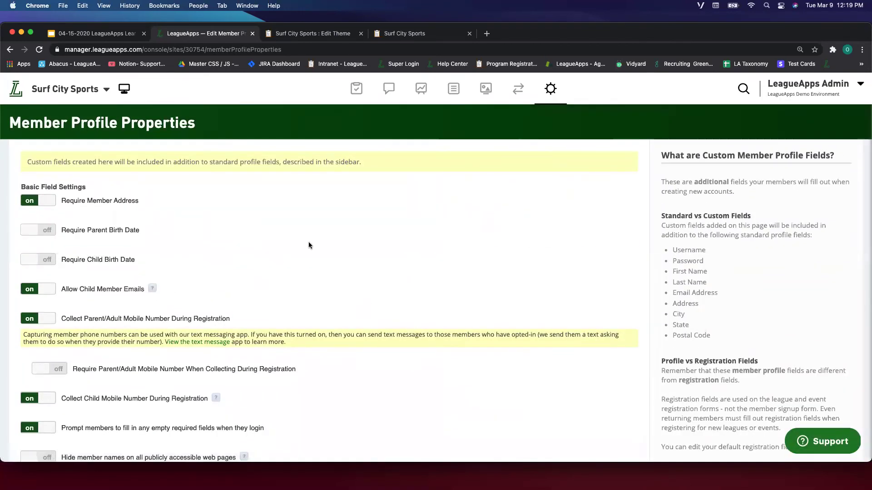
pyautogui.scroll(-3, 309, 243)
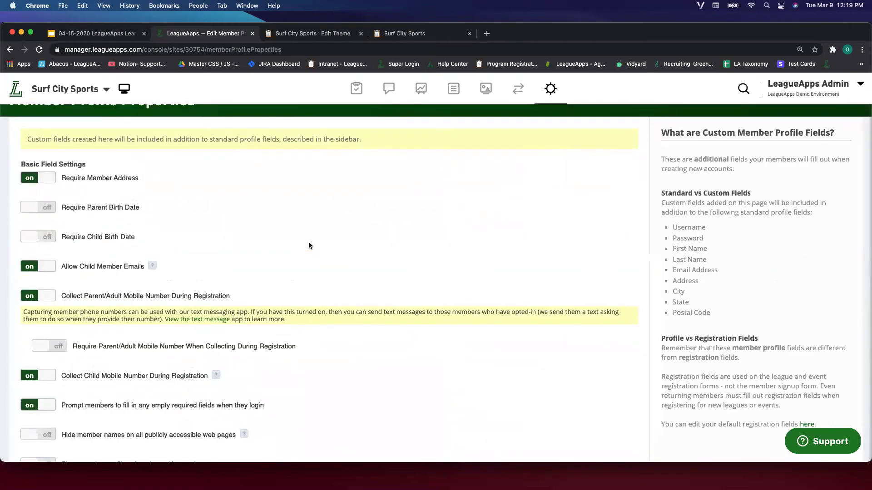
pyautogui.scroll(-5, 309, 244)
pyautogui.scroll(-2, 308, 245)
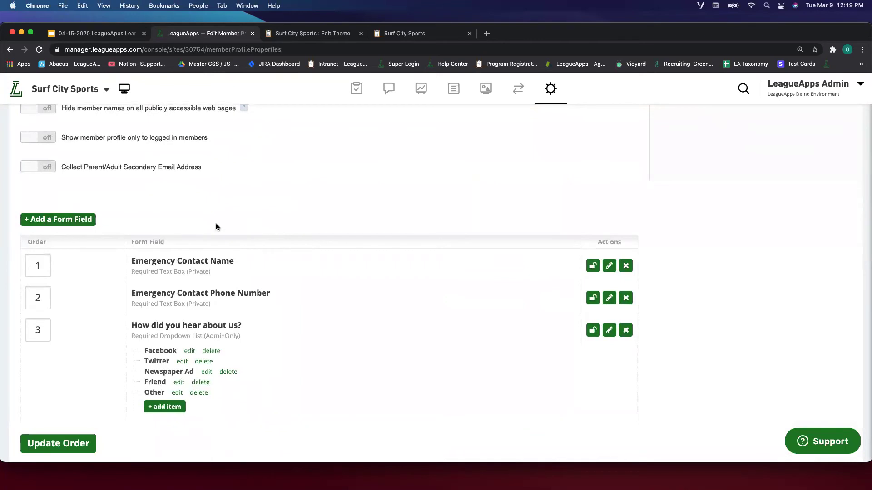
pyautogui.scroll(5, 284, 239)
pyautogui.scroll(-6, 286, 241)
pyautogui.scroll(3, 277, 241)
pyautogui.scroll(4, 276, 242)
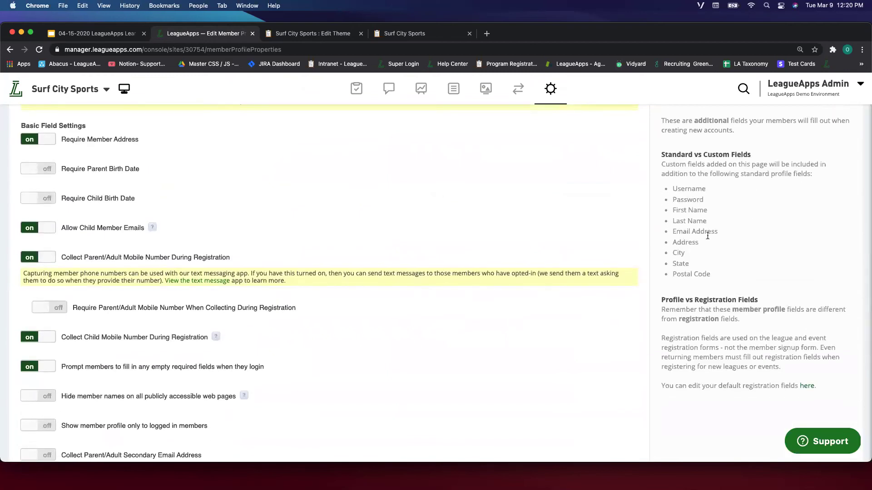
pyautogui.moveTo(707, 236); pyautogui.dragTo(709, 269)
pyautogui.scroll(-5, 570, 233)
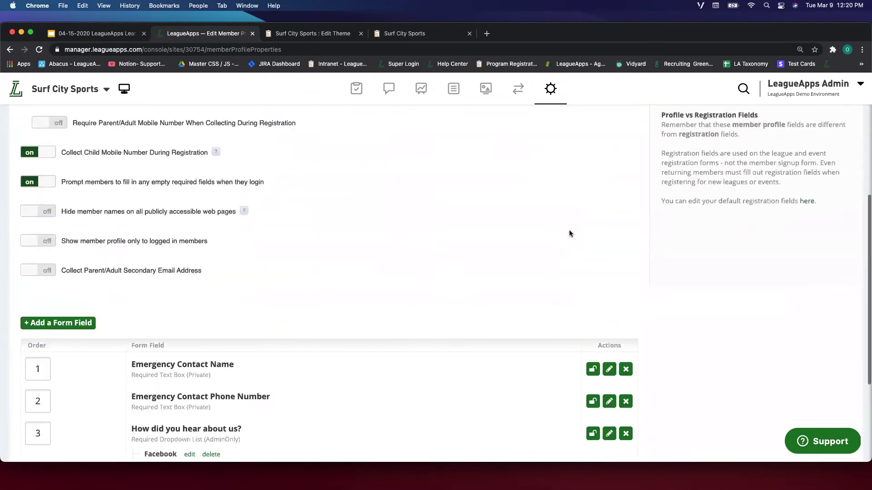
pyautogui.scroll(1, 228, 328)
pyautogui.scroll(5, 249, 389)
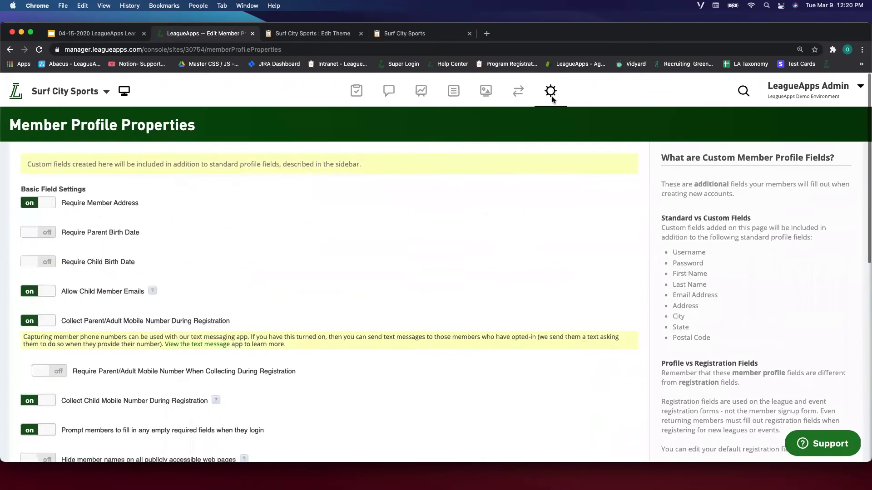
# Open the Manage Account page and look through its admin content, apps and account info sections
pyautogui.moveTo(550, 89)
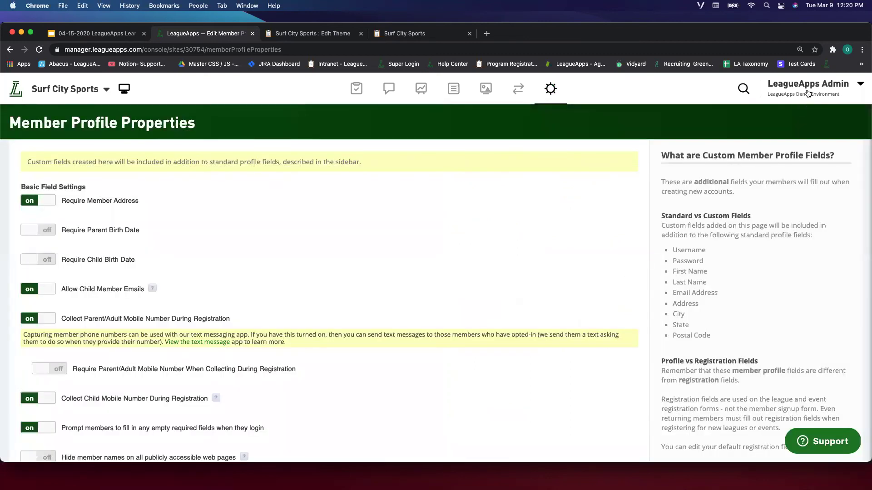
pyautogui.moveTo(807, 93)
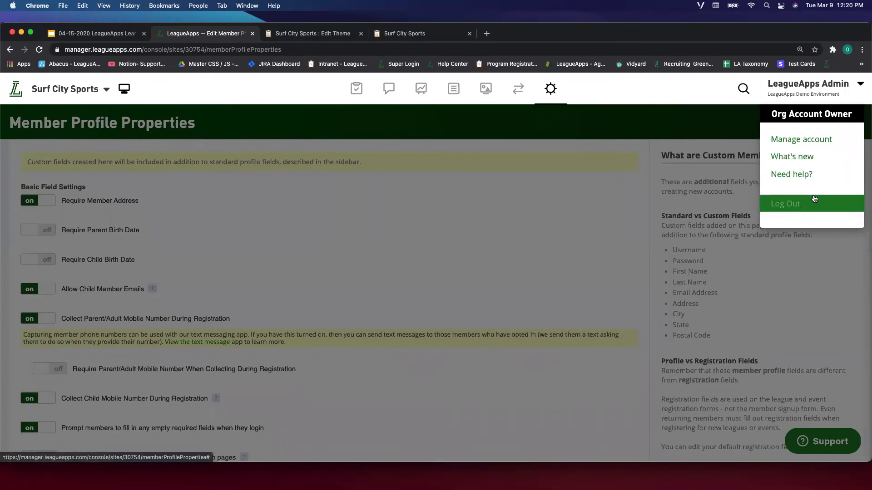
pyautogui.click(822, 139)
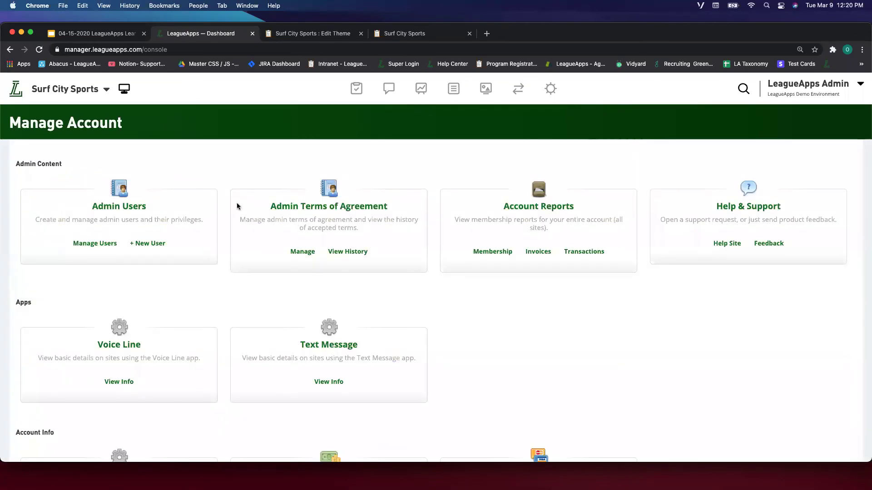
pyautogui.scroll(-3, 330, 335)
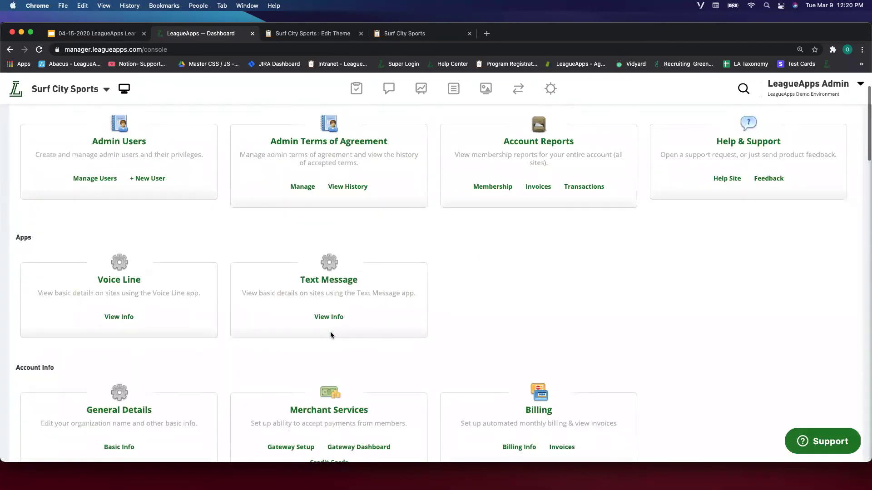
# Examine the Admin Content section of Manage Account, covering admin users, terms of agreement, account reports, and help and support
pyautogui.scroll(3, 330, 334)
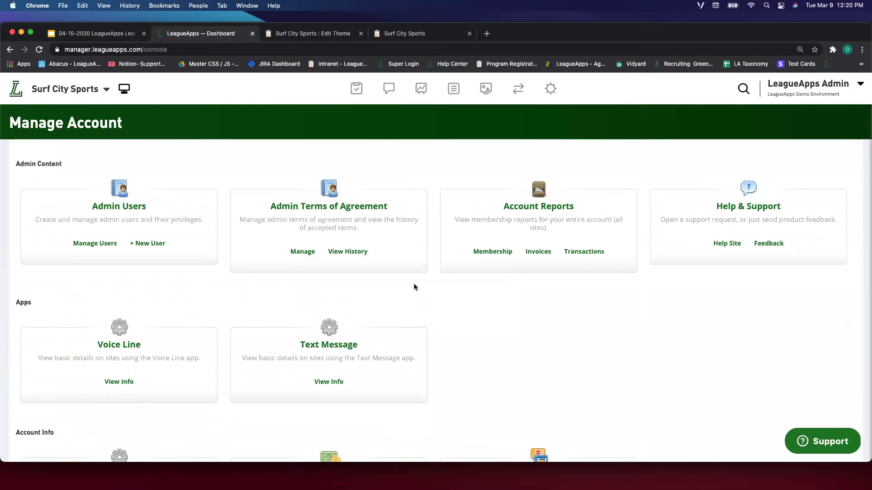
pyautogui.scroll(-3, 231, 238)
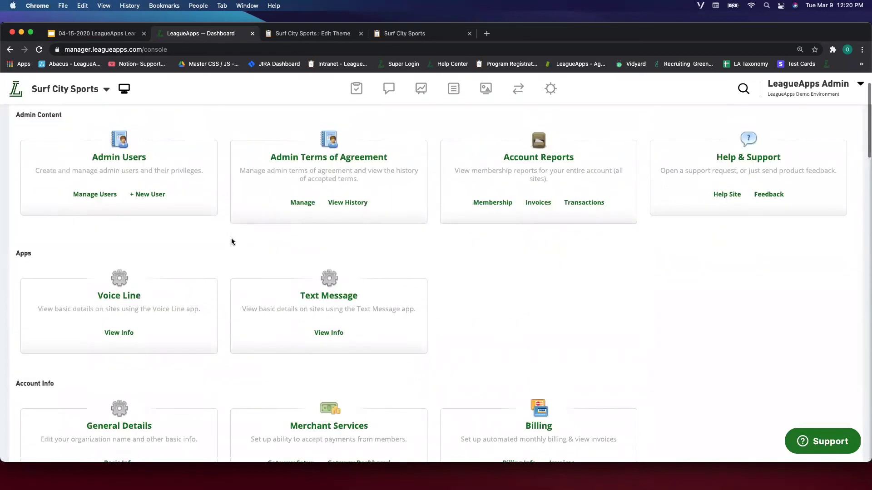
pyautogui.scroll(3, 229, 225)
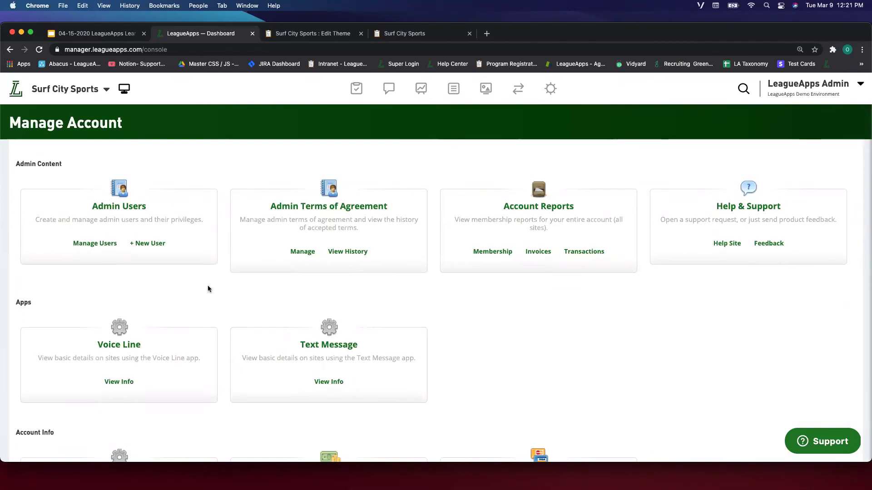
pyautogui.scroll(-1, 266, 270)
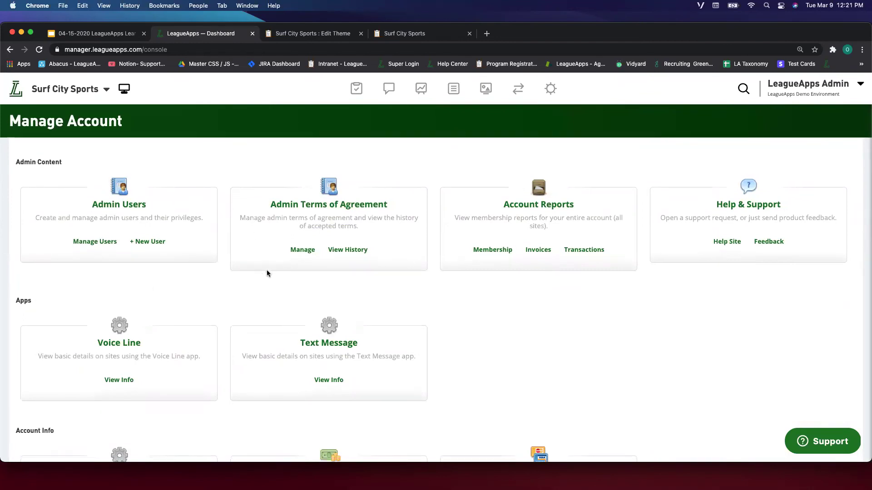
pyautogui.scroll(-8, 266, 272)
pyautogui.scroll(4, 204, 249)
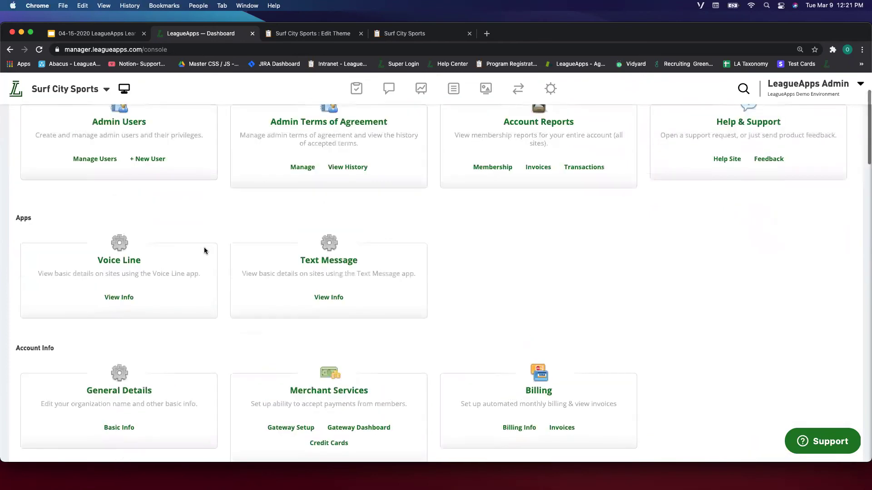
pyautogui.scroll(3, 204, 249)
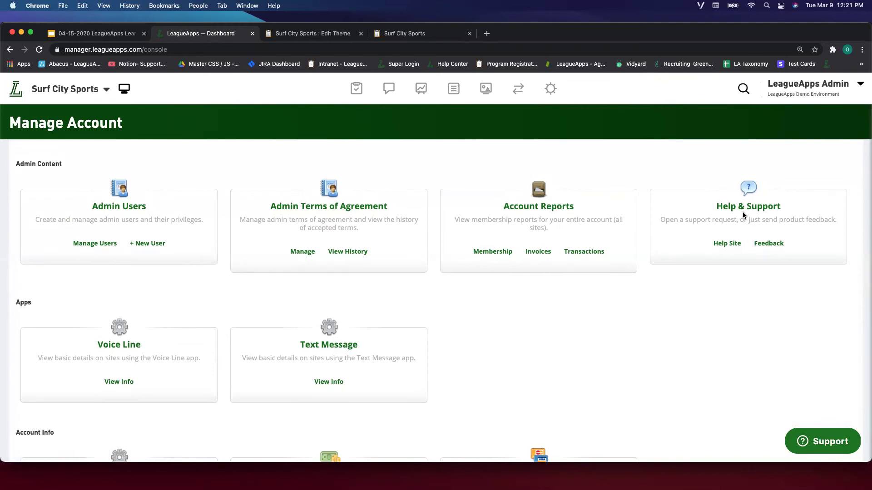
# Review the Voice Line and Text Message apps and the General Details, Merchant Services and Billing options under Account Info
pyautogui.scroll(-3, 140, 337)
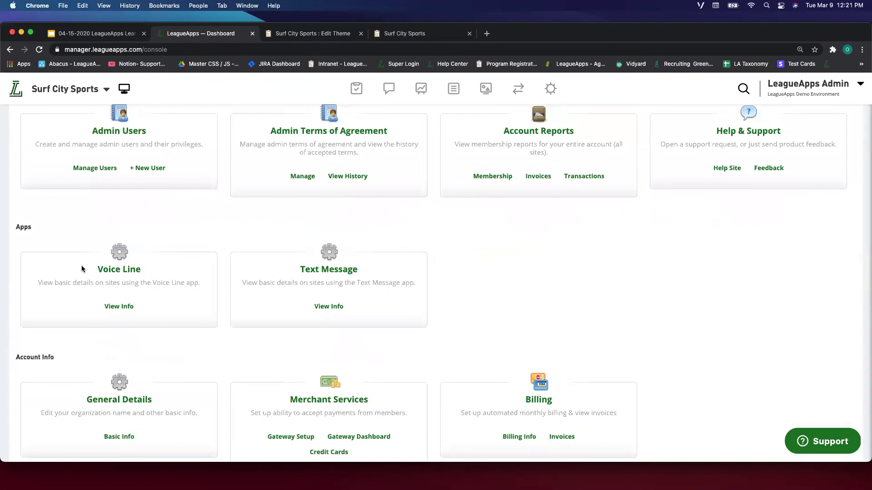
pyautogui.click(122, 309)
pyautogui.scroll(-2, 345, 265)
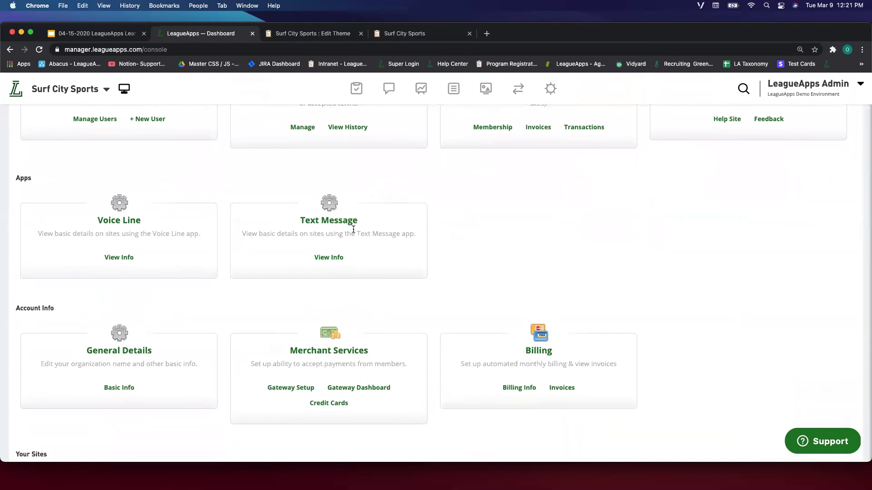
pyautogui.scroll(-3, 354, 222)
pyautogui.scroll(-1, 354, 229)
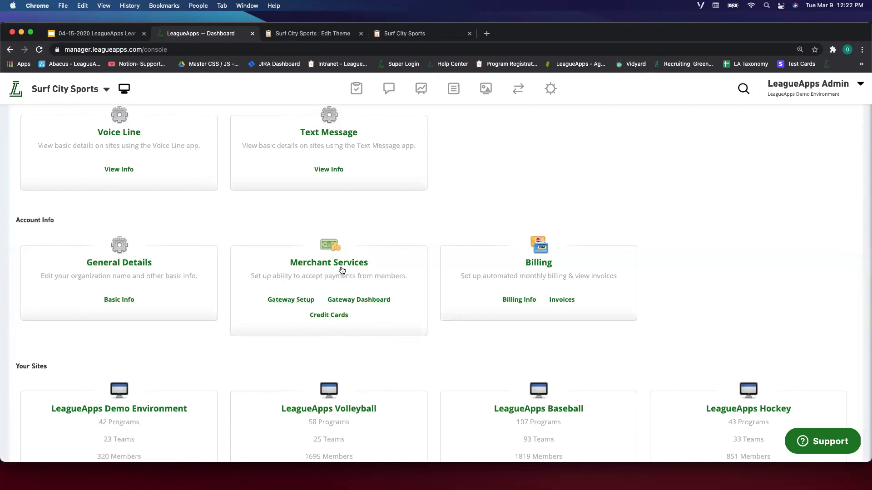
pyautogui.click(421, 86)
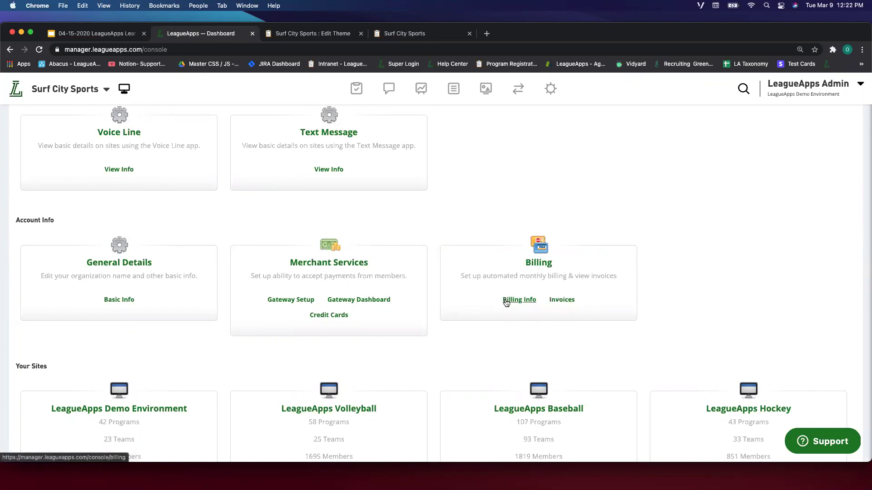
# Look through the organization's sites under Your Sites and return to the start of the Manage Account page
pyautogui.scroll(-3, 296, 302)
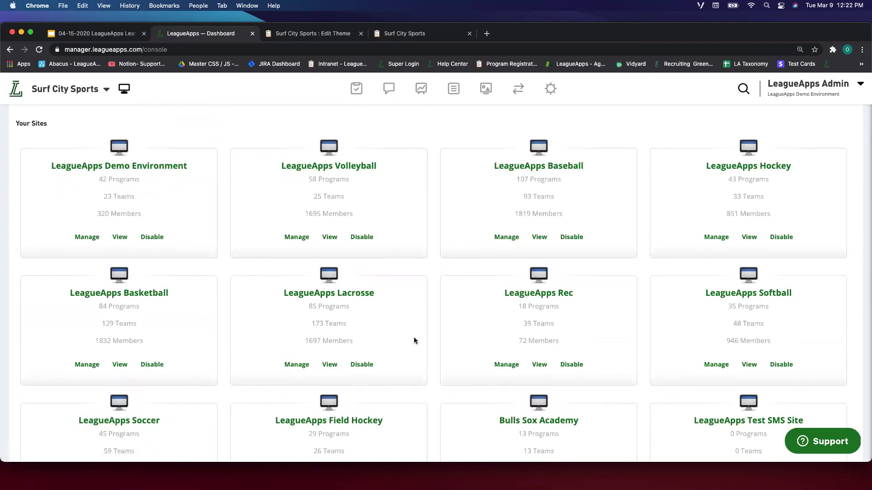
pyautogui.scroll(-6, 565, 271)
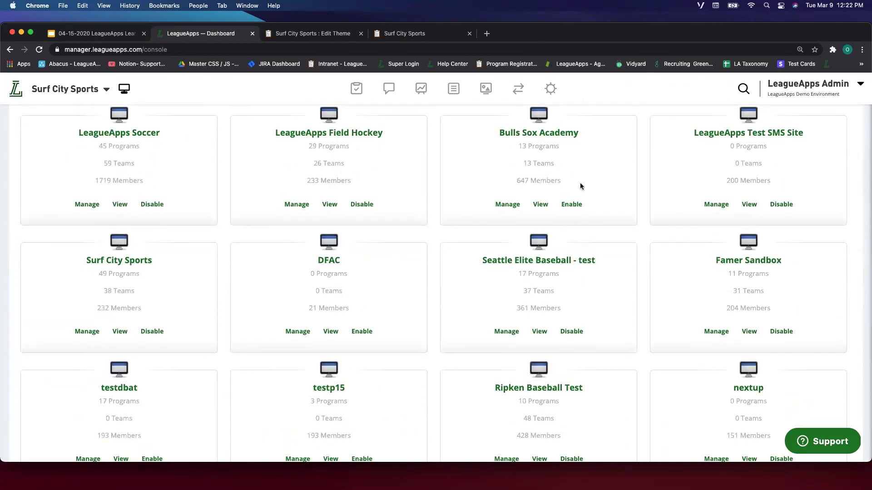
pyautogui.scroll(12, 580, 186)
pyautogui.scroll(4, 565, 185)
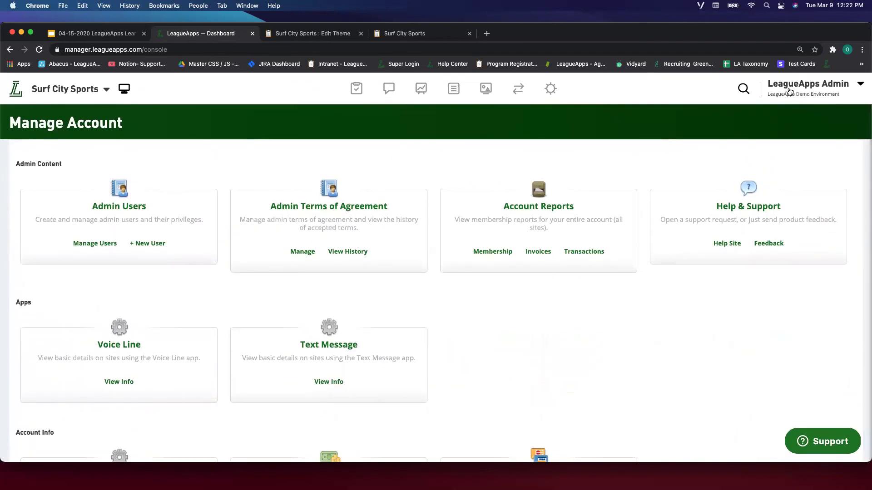
# Check the org account owner options, return to the Surf City Sports dashboard, and look over its Manage and Reporting options
pyautogui.click(792, 100)
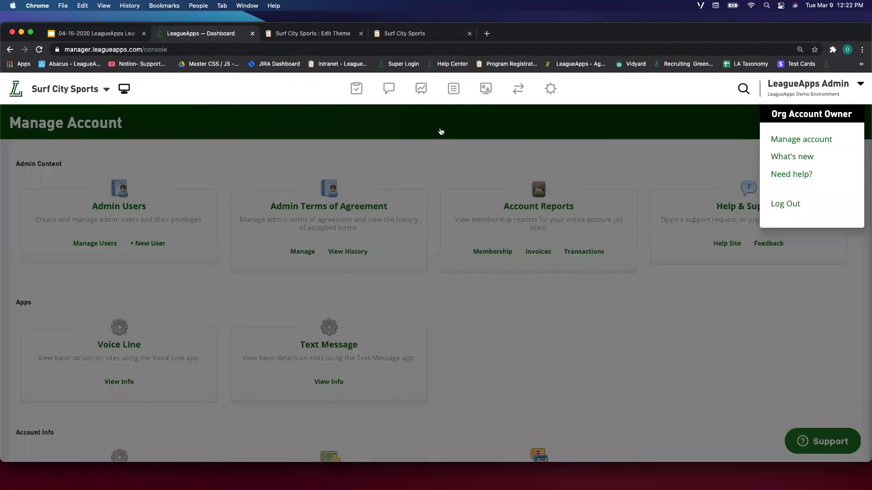
pyautogui.click(441, 131)
pyautogui.click(16, 90)
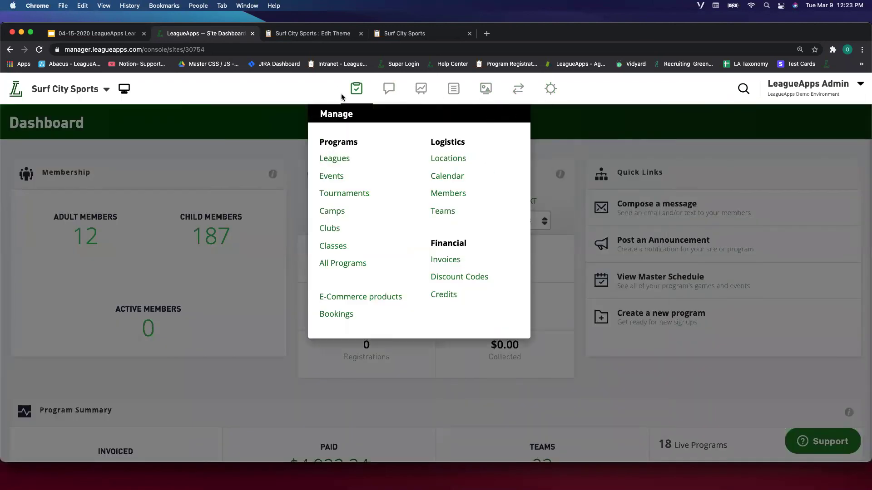
pyautogui.moveTo(425, 99)
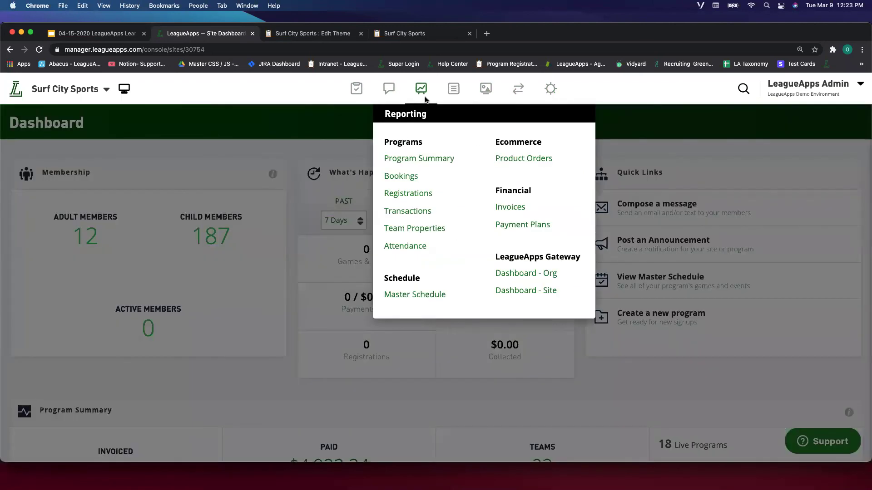